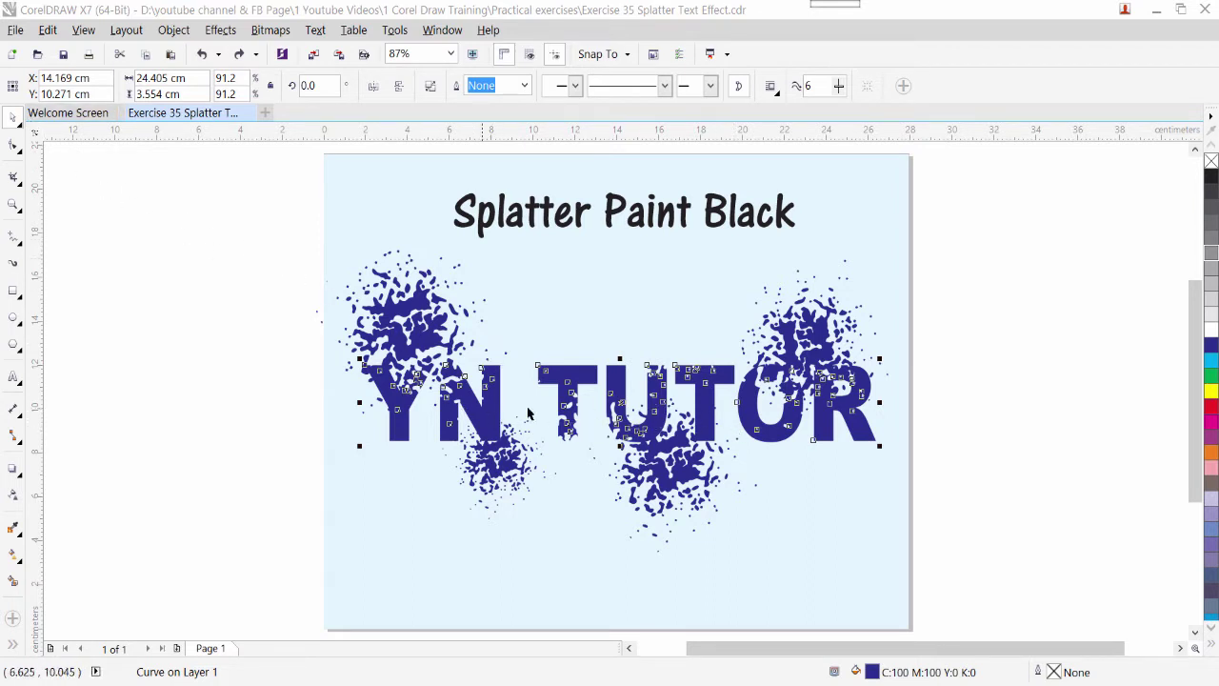
Drag the left splatter group off the page and back, fine-tuning it over the top of the Y
left_click(402, 312)
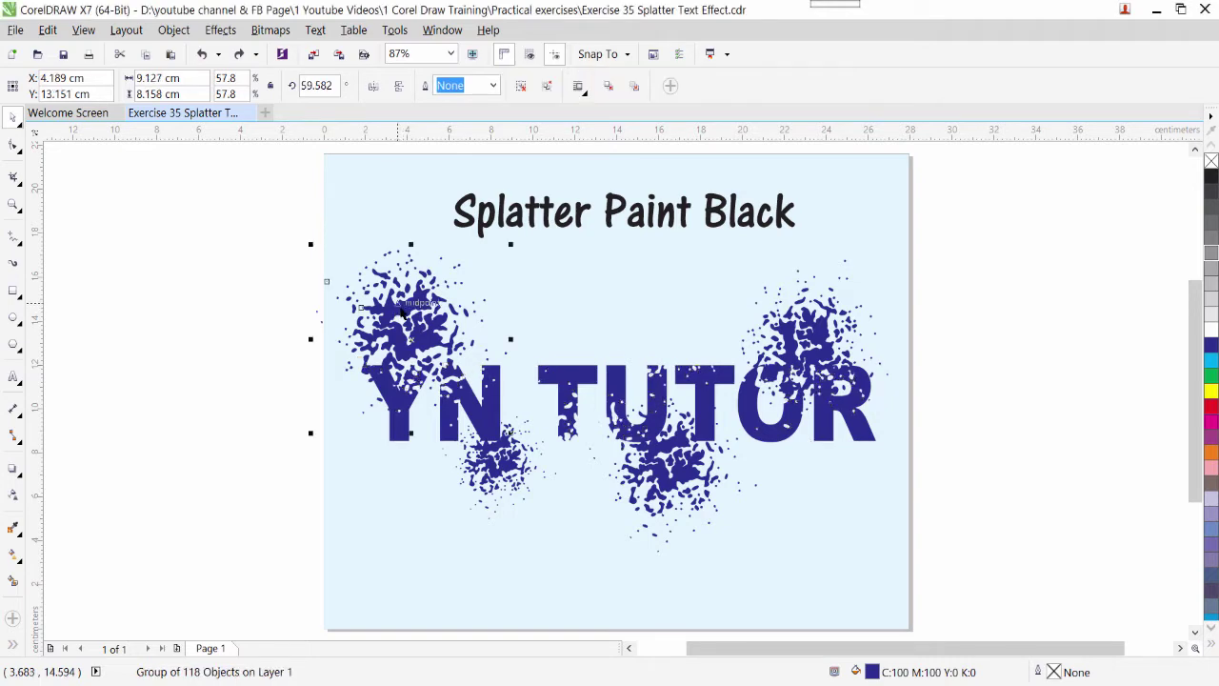
left_click_drag(404, 312, 257, 299)
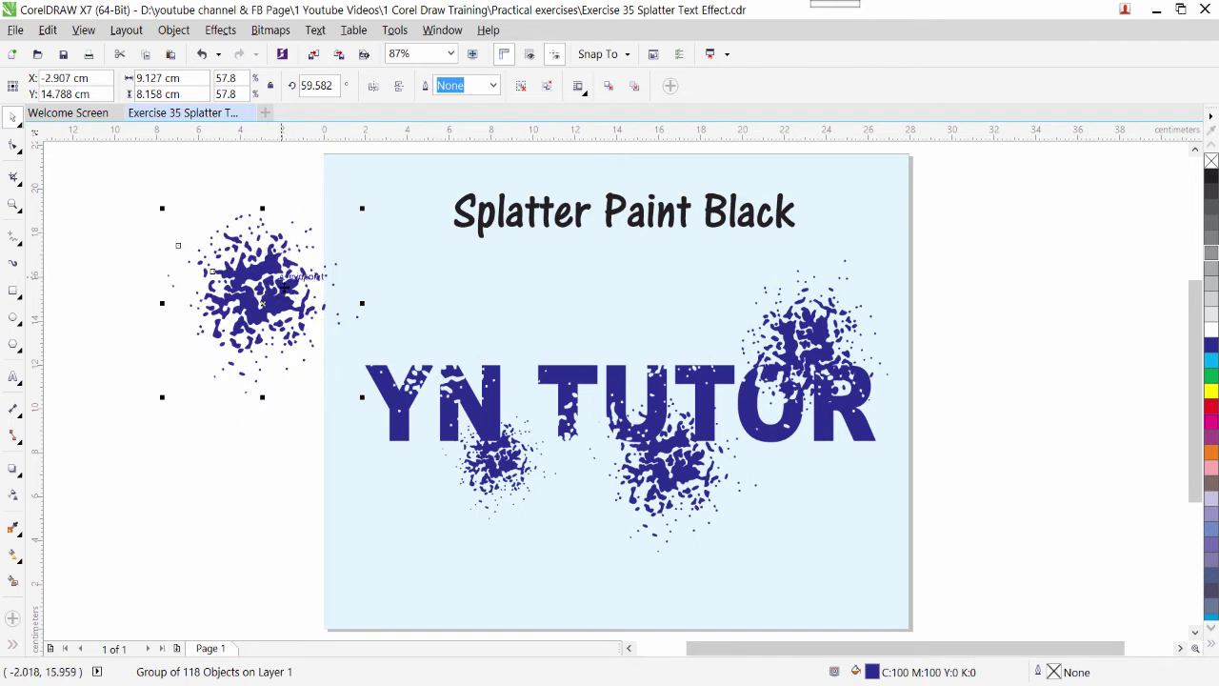
left_click_drag(236, 277, 403, 323)
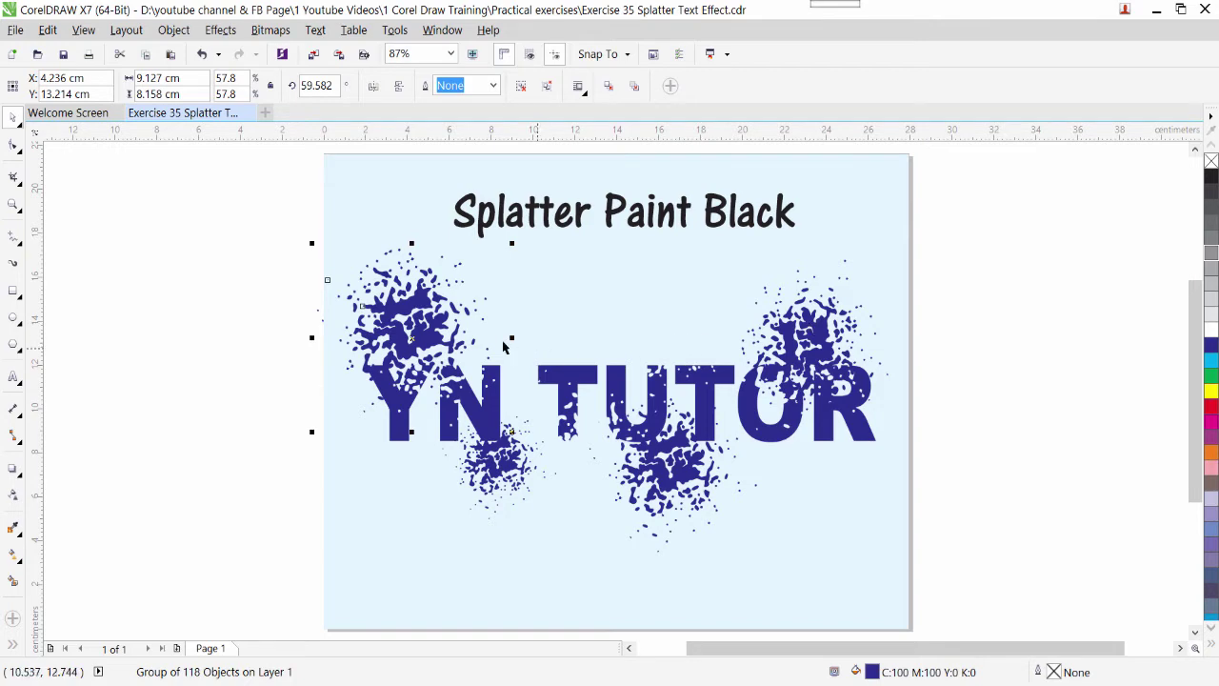
left_click_drag(404, 307, 379, 261)
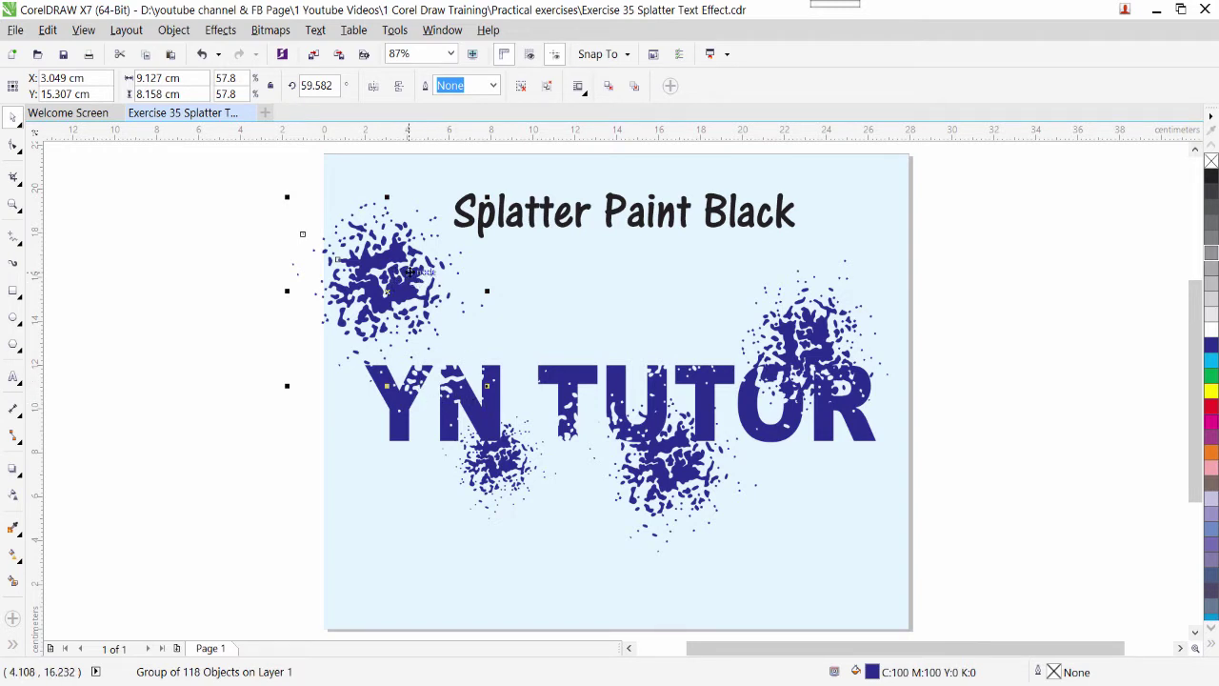
left_click_drag(409, 271, 435, 334)
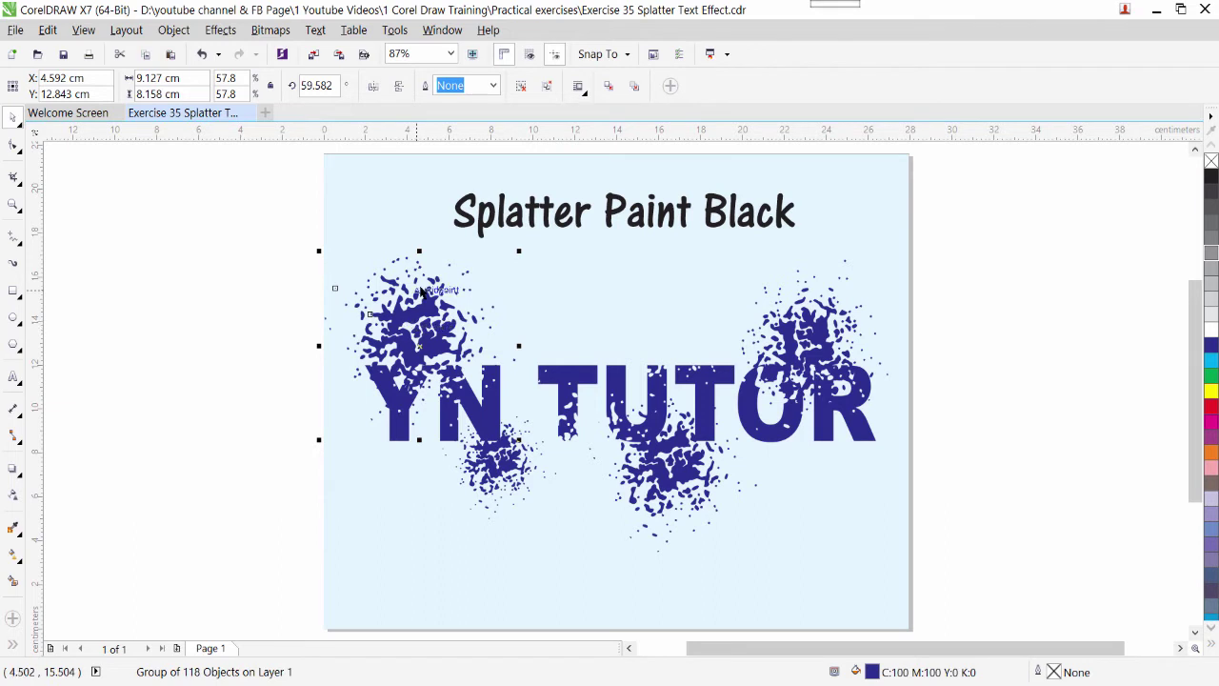
left_click_drag(431, 320, 425, 284)
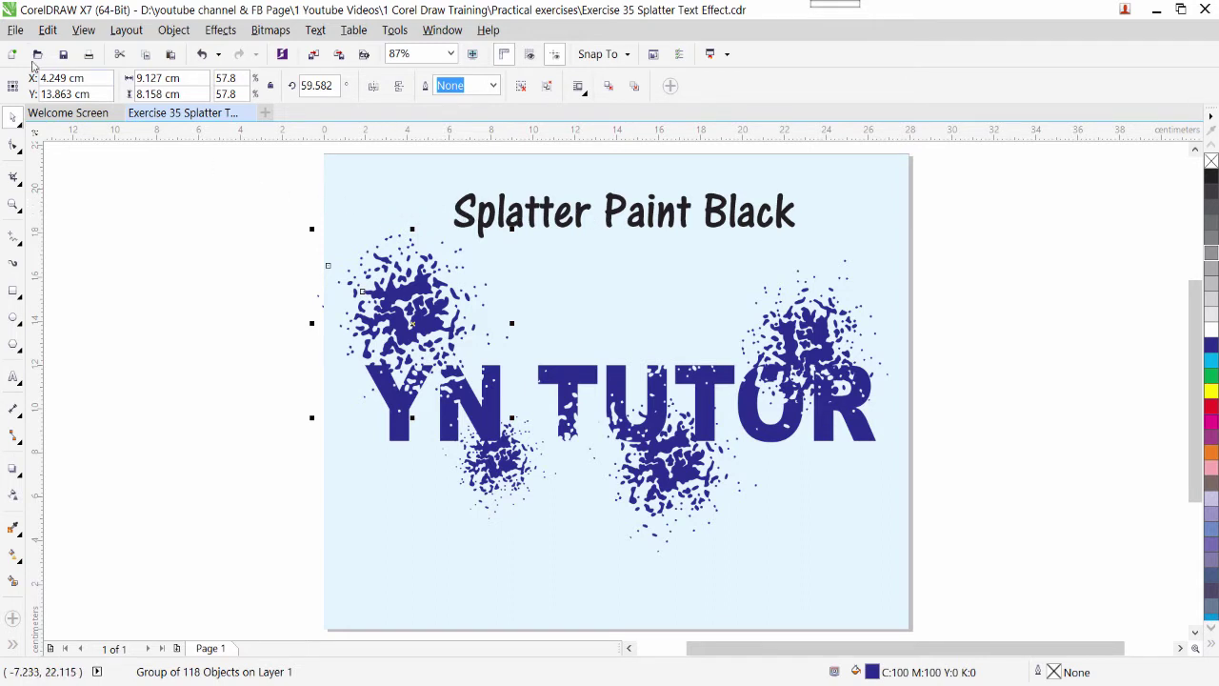
Import Splatter Paint.jpg from the Free Images folder
left_click(19, 33)
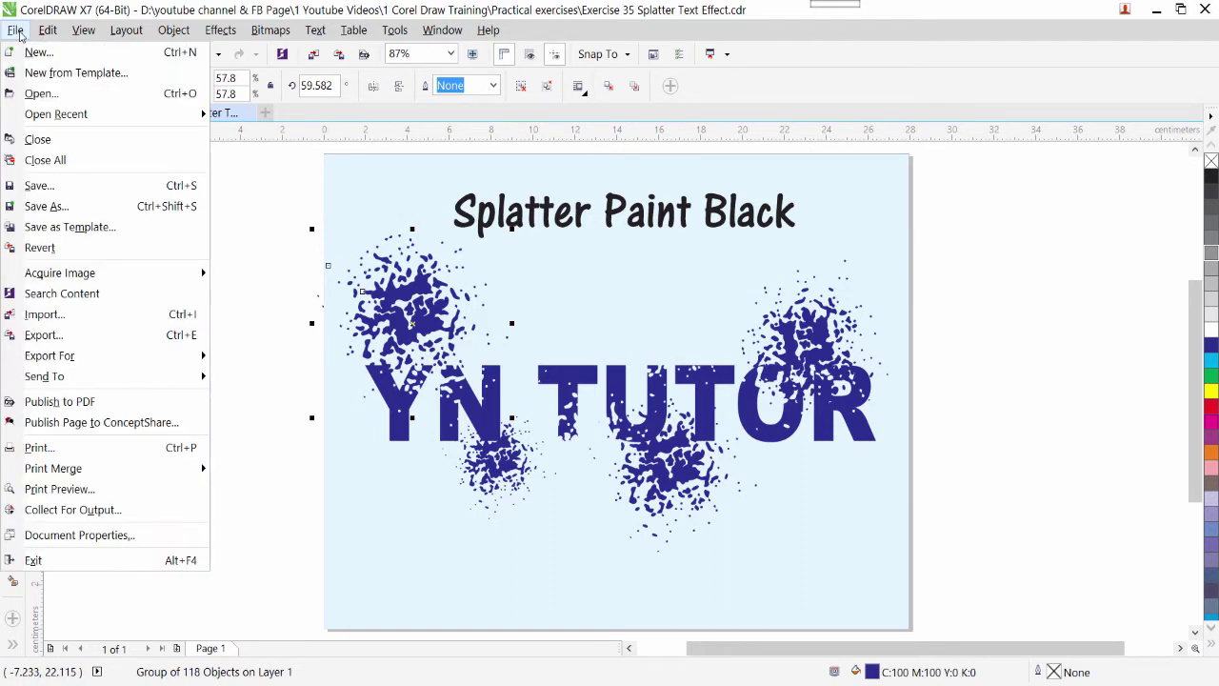
left_click(33, 318)
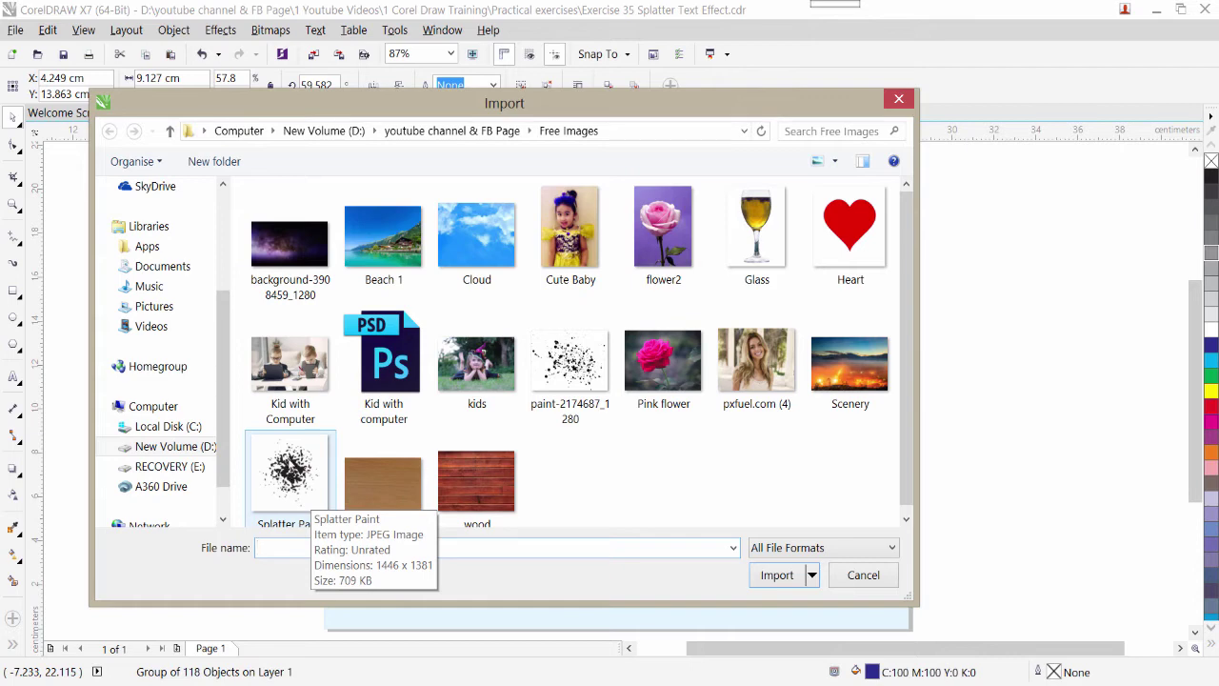
left_click(285, 476)
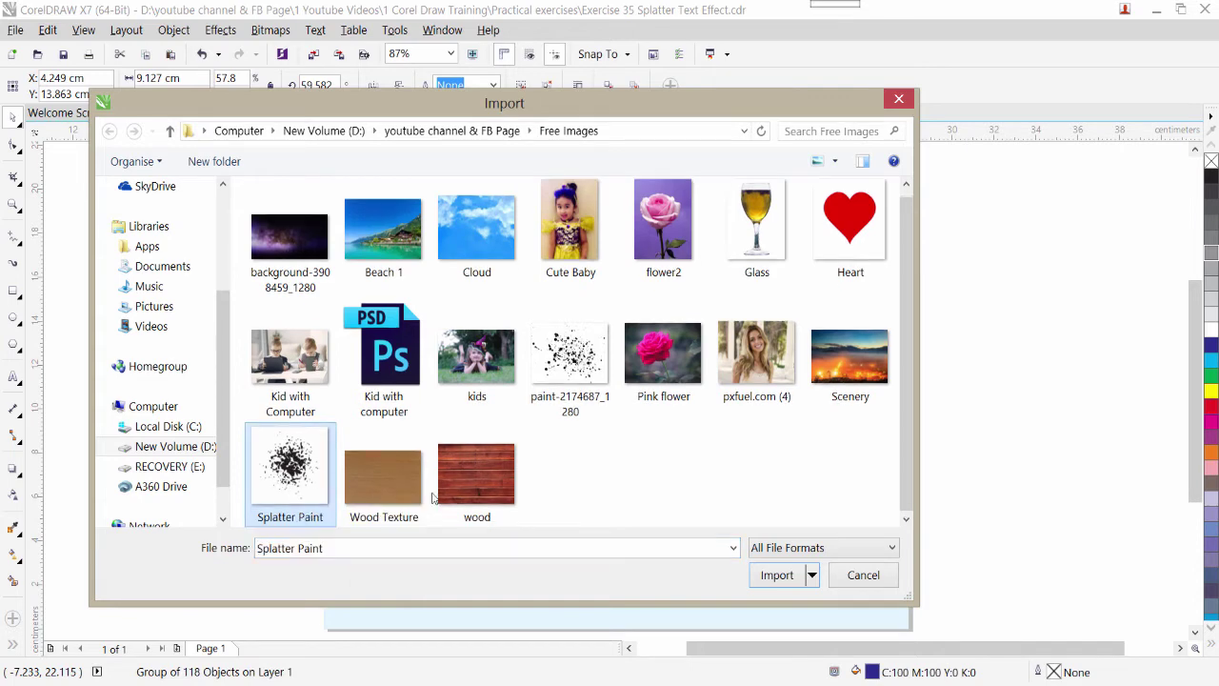
left_click(776, 574)
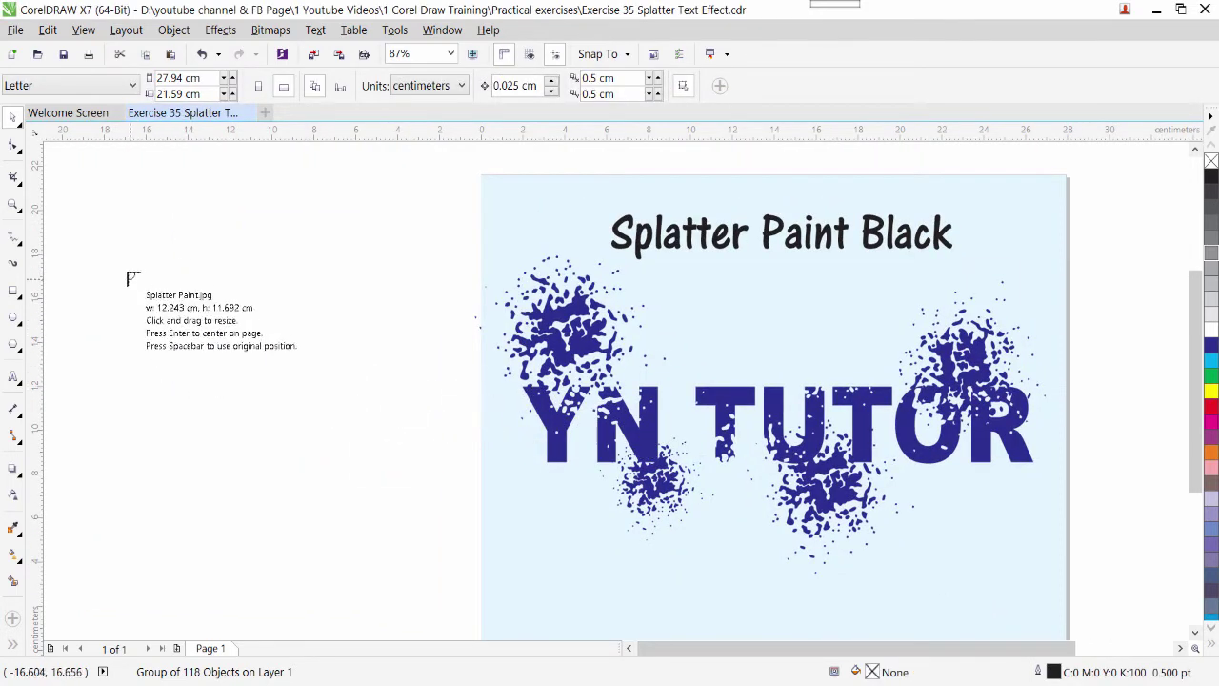
Place the imported Splatter Paint image up beside the page
left_click_drag(111, 260, 306, 448)
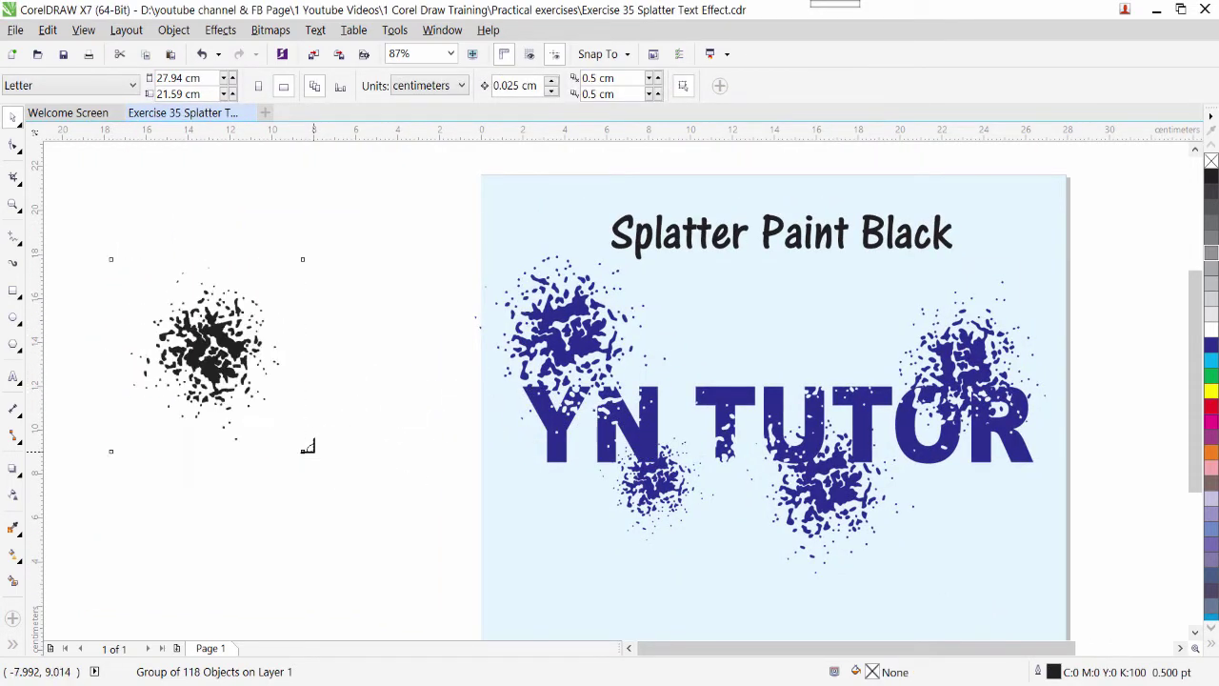
mouse_move(221, 333)
left_mouse_down()
mouse_move(261, 376)
mouse_move(454, 481)
left_mouse_up()
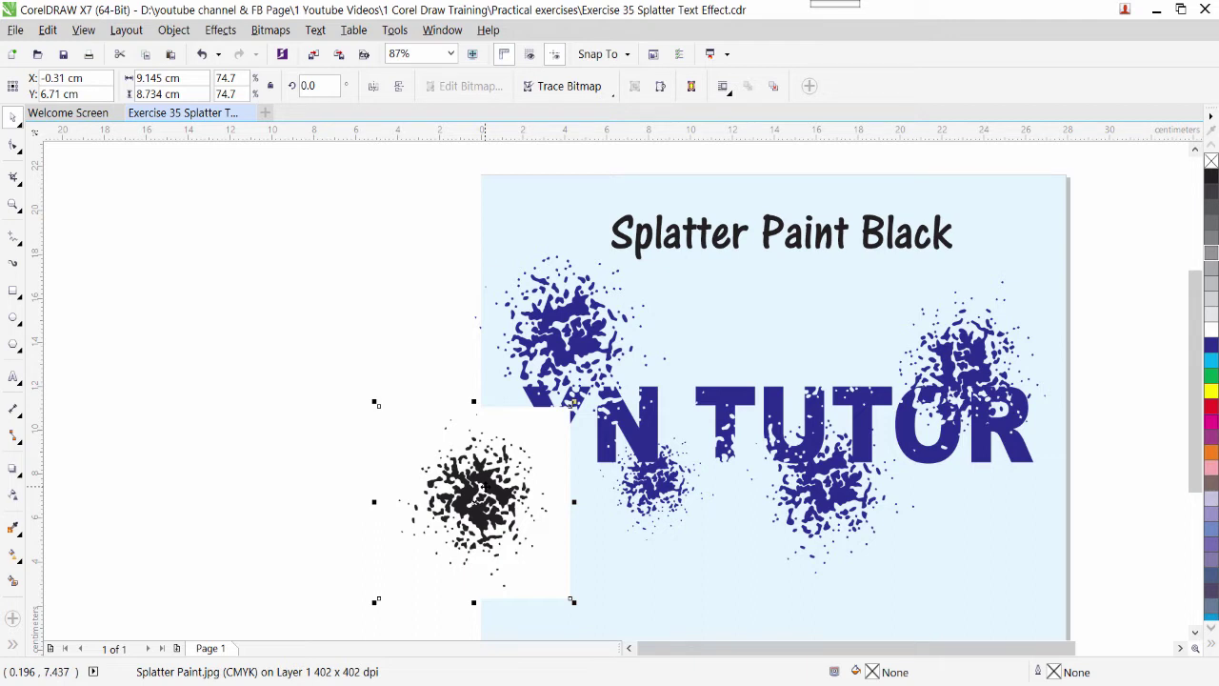
left_click_drag(496, 485, 255, 277)
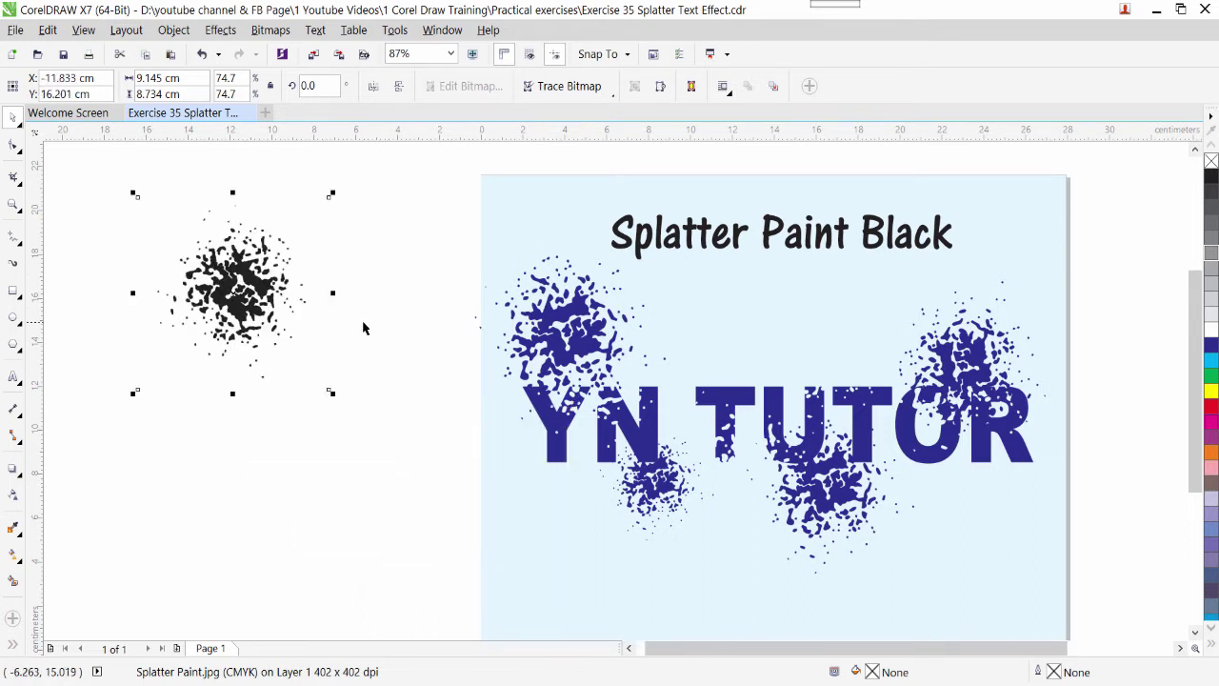
Move the whole YN TUTOR design off to the right and put the splatter image on the empty page
scroll(384, 333, "down", 3)
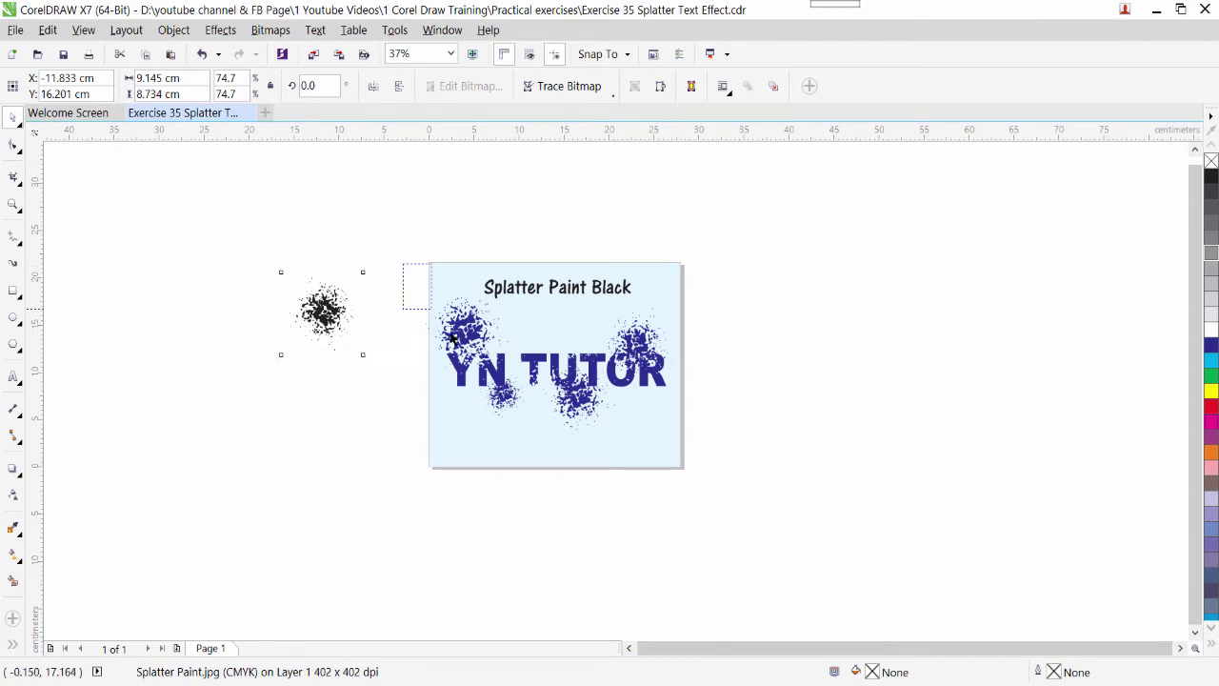
left_click_drag(430, 309, 724, 466)
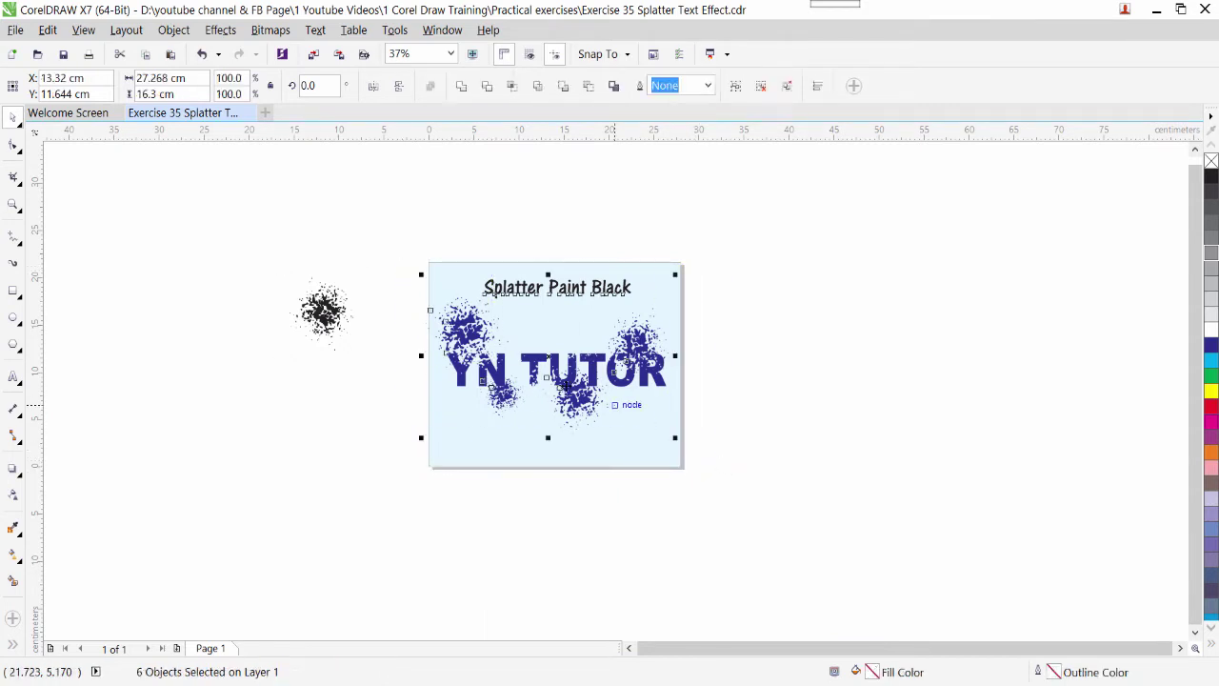
left_click_drag(531, 358, 846, 356)
left_click_drag(276, 269, 404, 371)
mouse_move(322, 314)
left_mouse_down()
mouse_move(384, 334)
mouse_move(484, 329)
left_mouse_up()
scroll(467, 330, "up", 2)
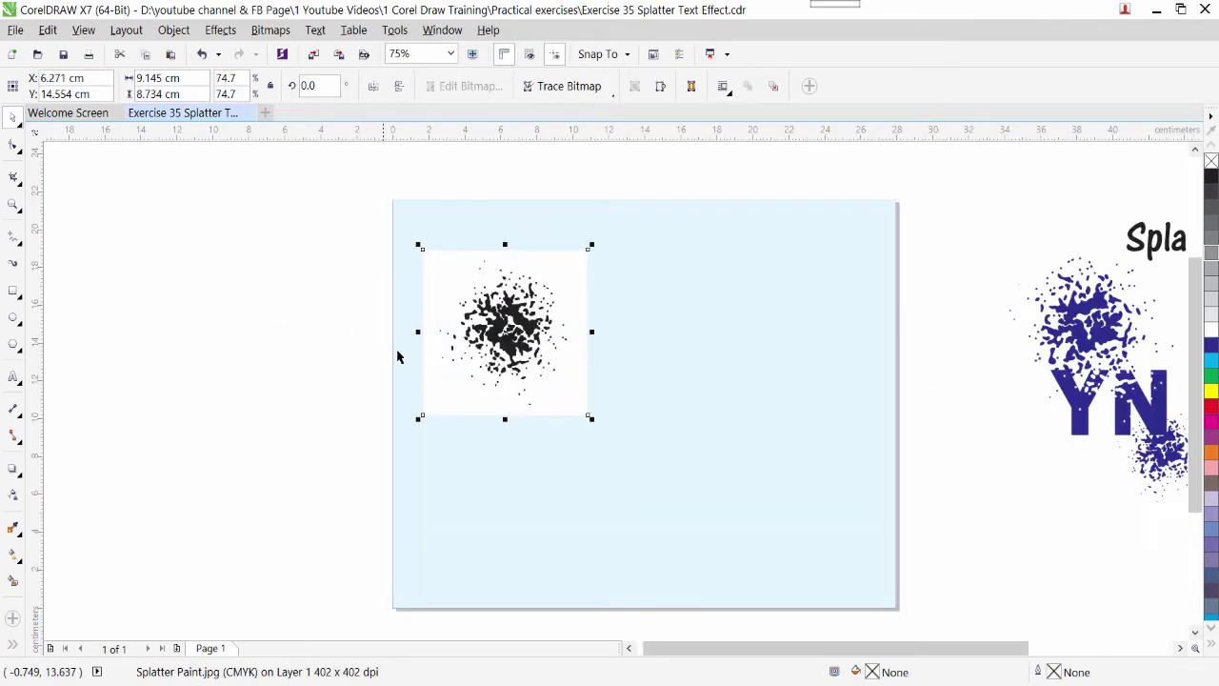
Trace the splatter bitmap with Outline Trace > Line Art in PowerTRACE
left_click(602, 93)
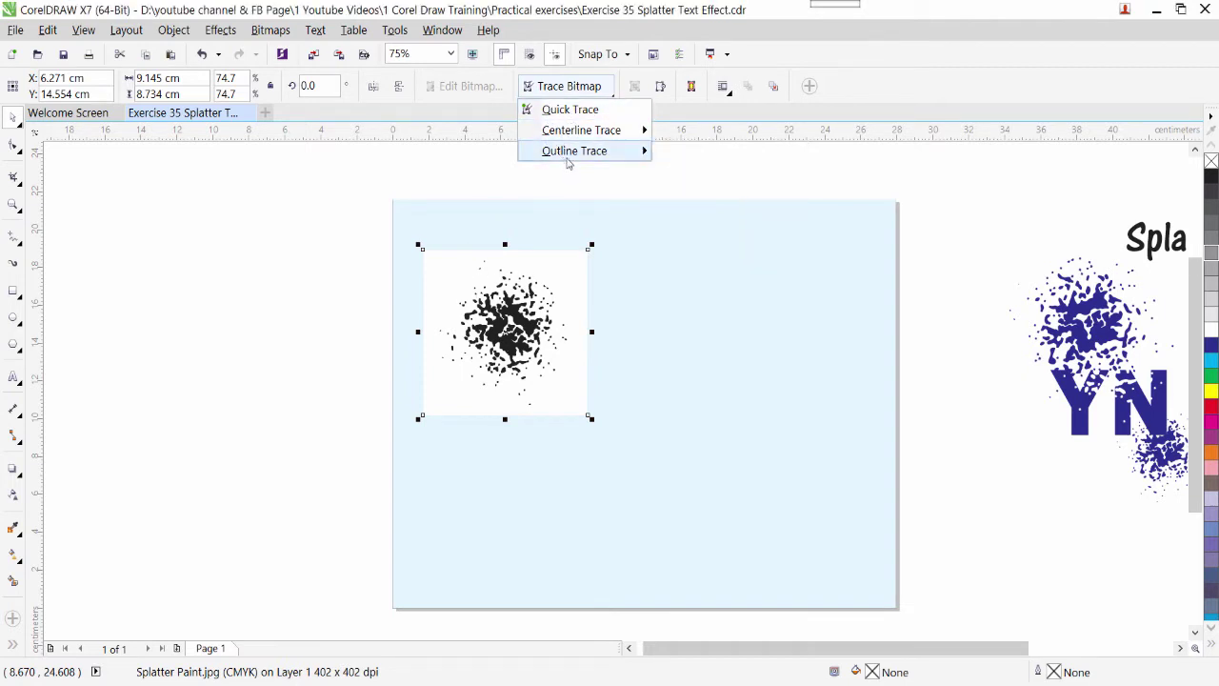
mouse_move(572, 158)
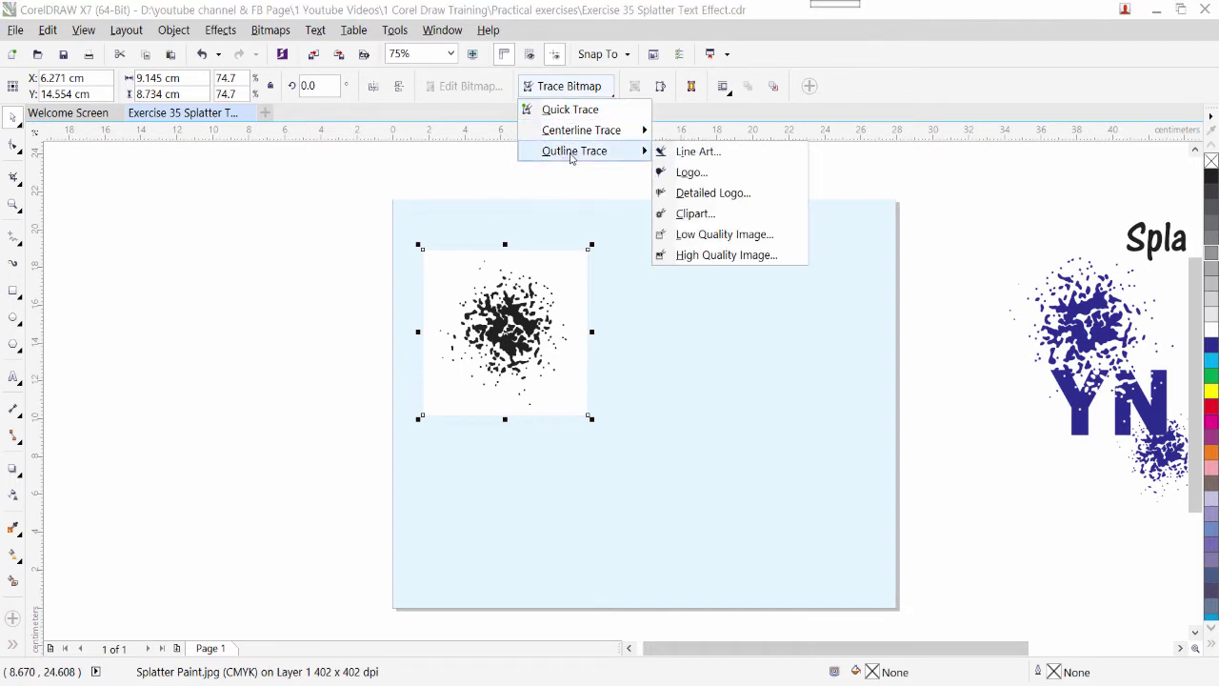
left_click(700, 156)
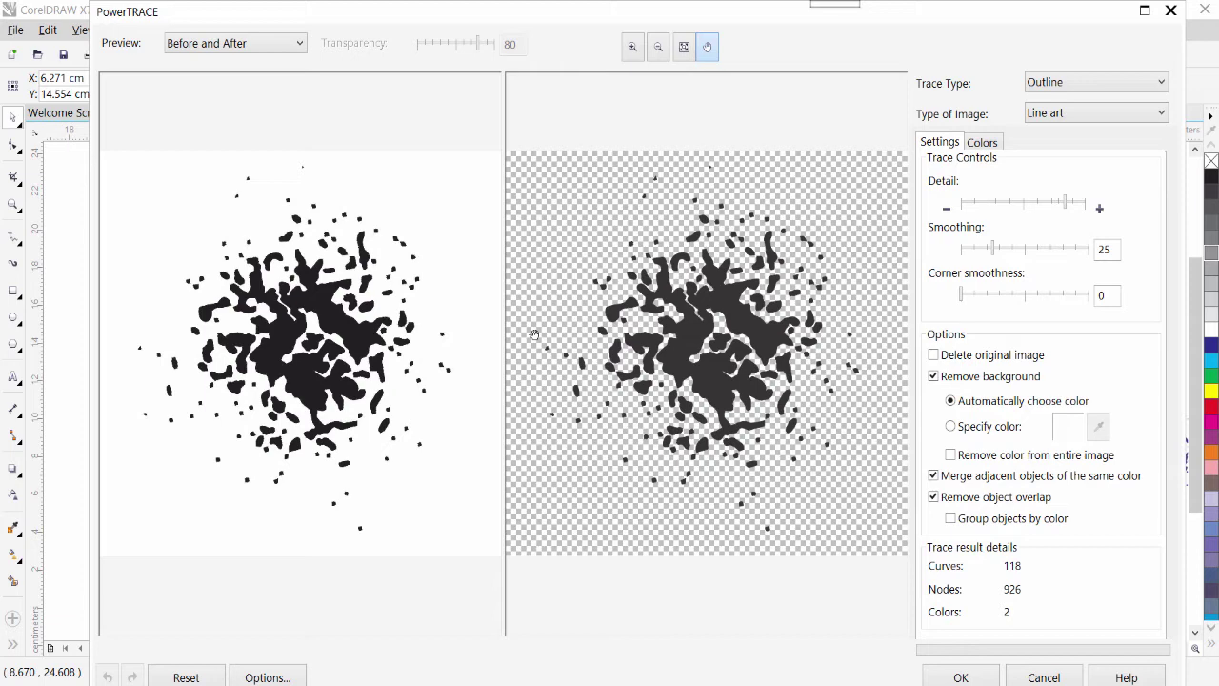
Accept the trace, move the vector splatter aside and fill it dark blue
left_click(958, 677)
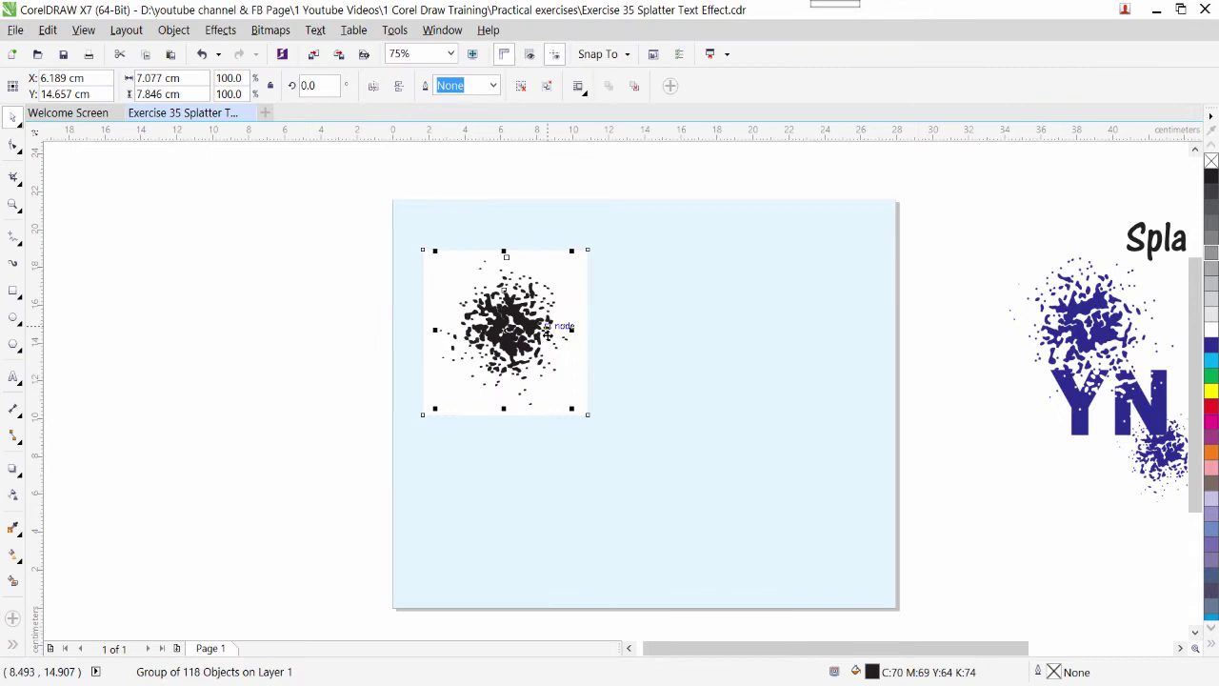
left_click_drag(512, 329, 731, 330)
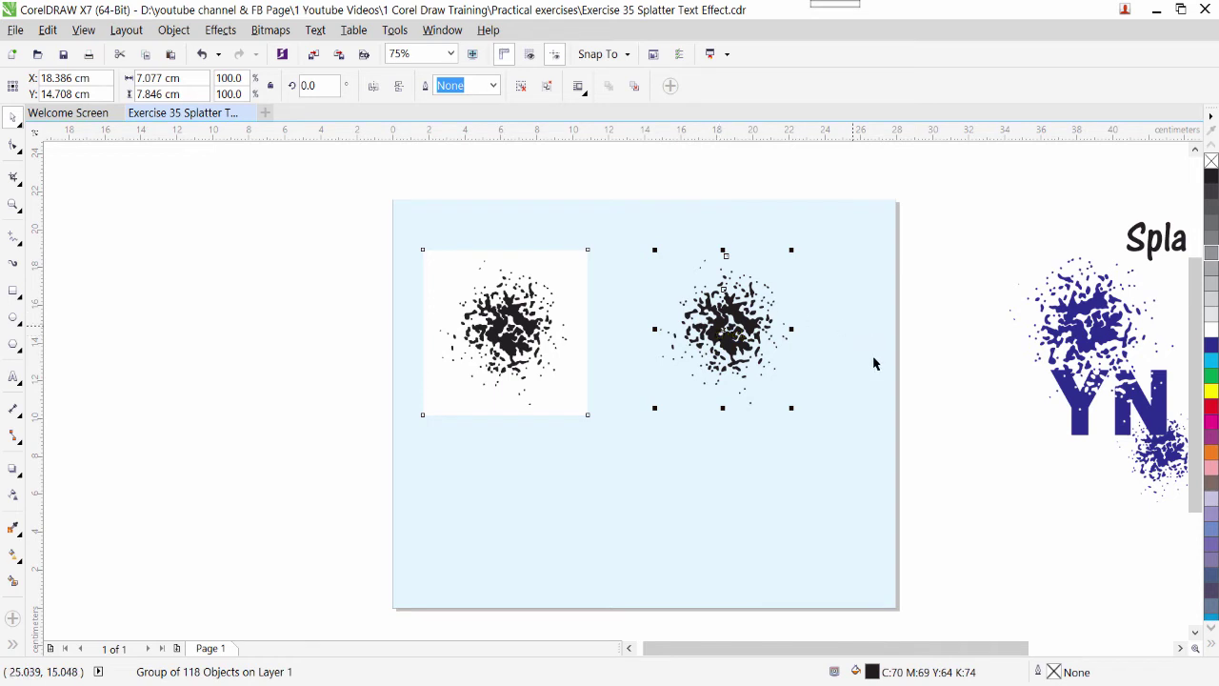
left_click(1209, 350)
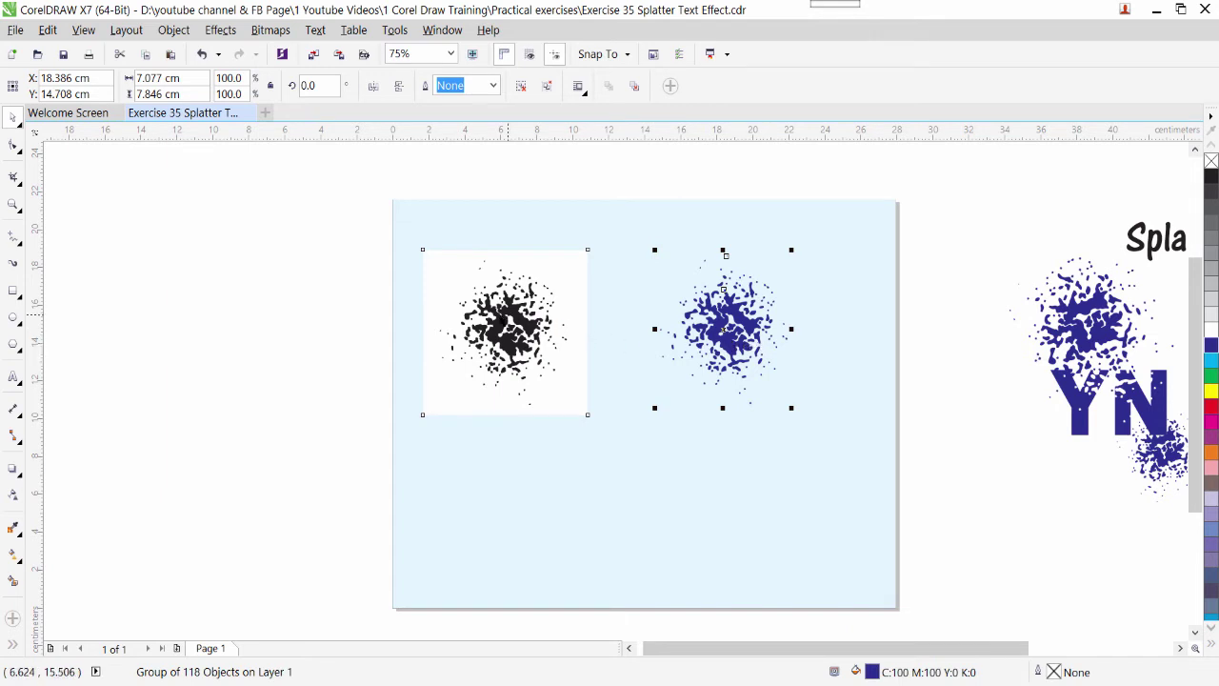
Delete the original black bitmap and move the blue splatter to the page's top-left
left_click(490, 310)
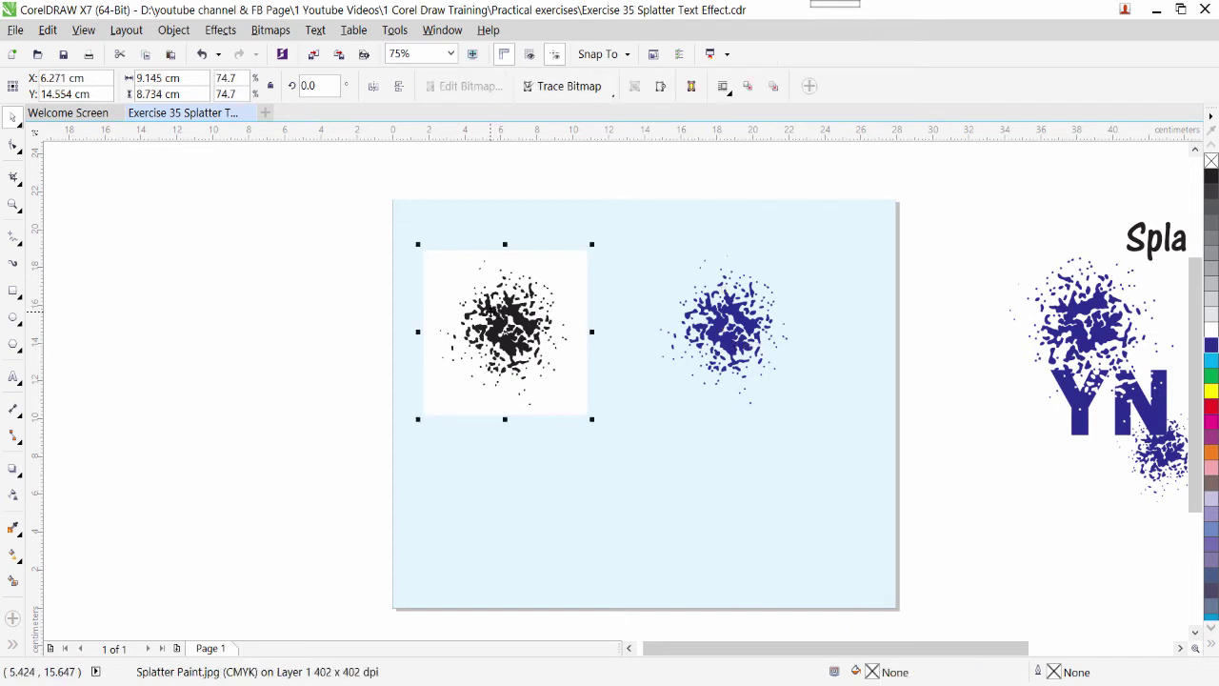
key("Delete")
left_click(691, 314)
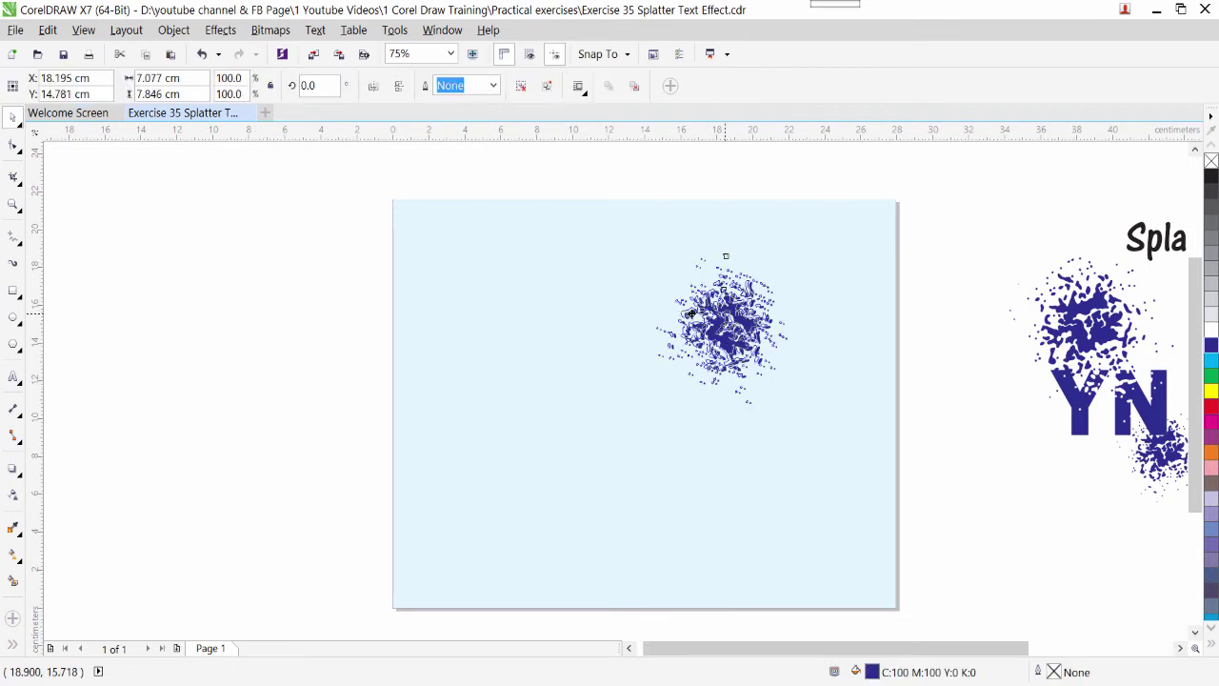
left_click_drag(691, 314, 479, 303)
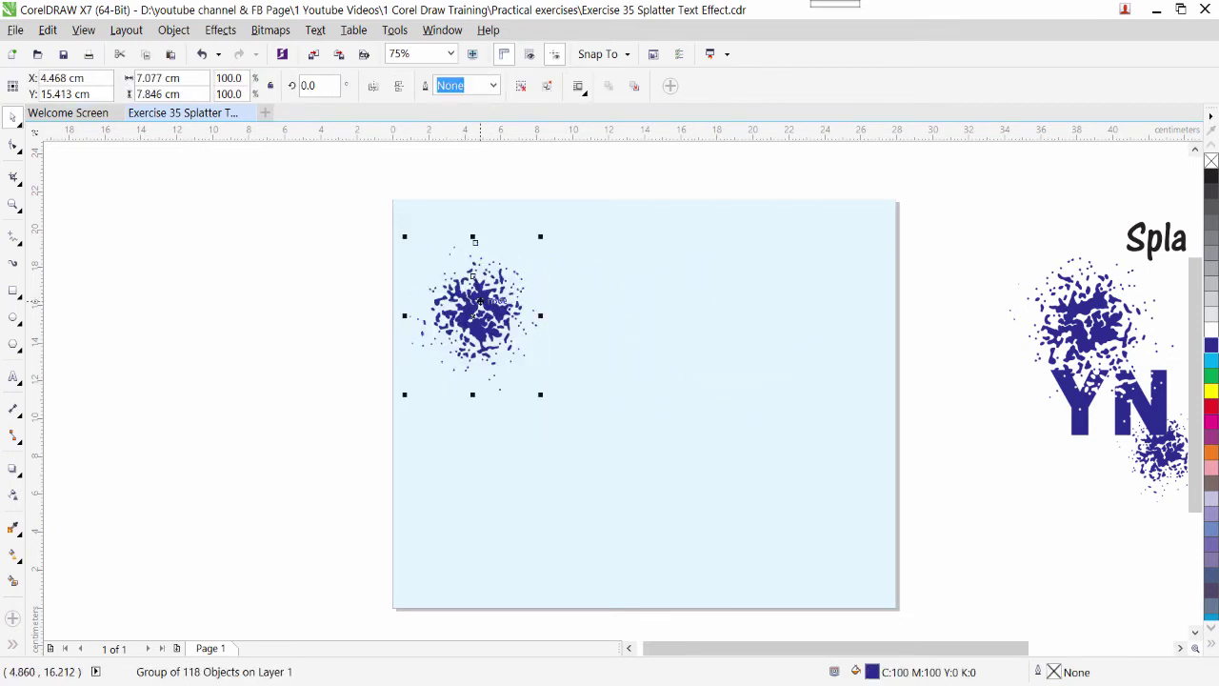
Add 'YN TUTOR' text on the page below the splatter
left_click(13, 378)
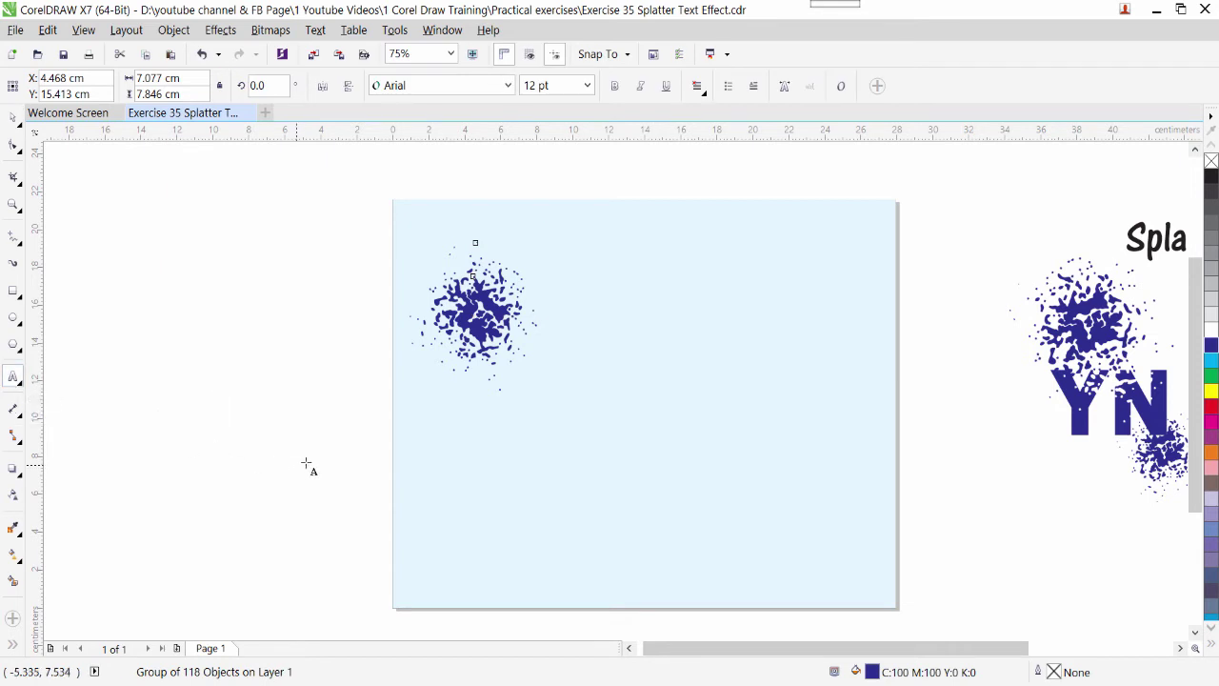
left_click(464, 431)
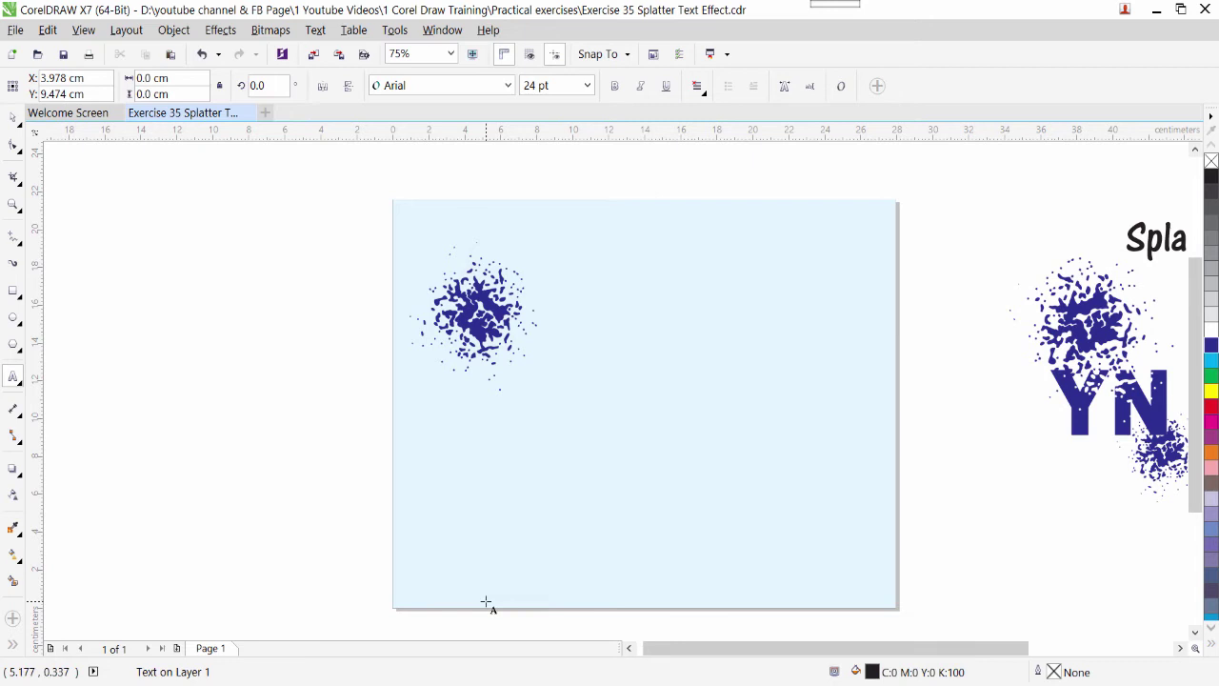
type("YN TUTOR")
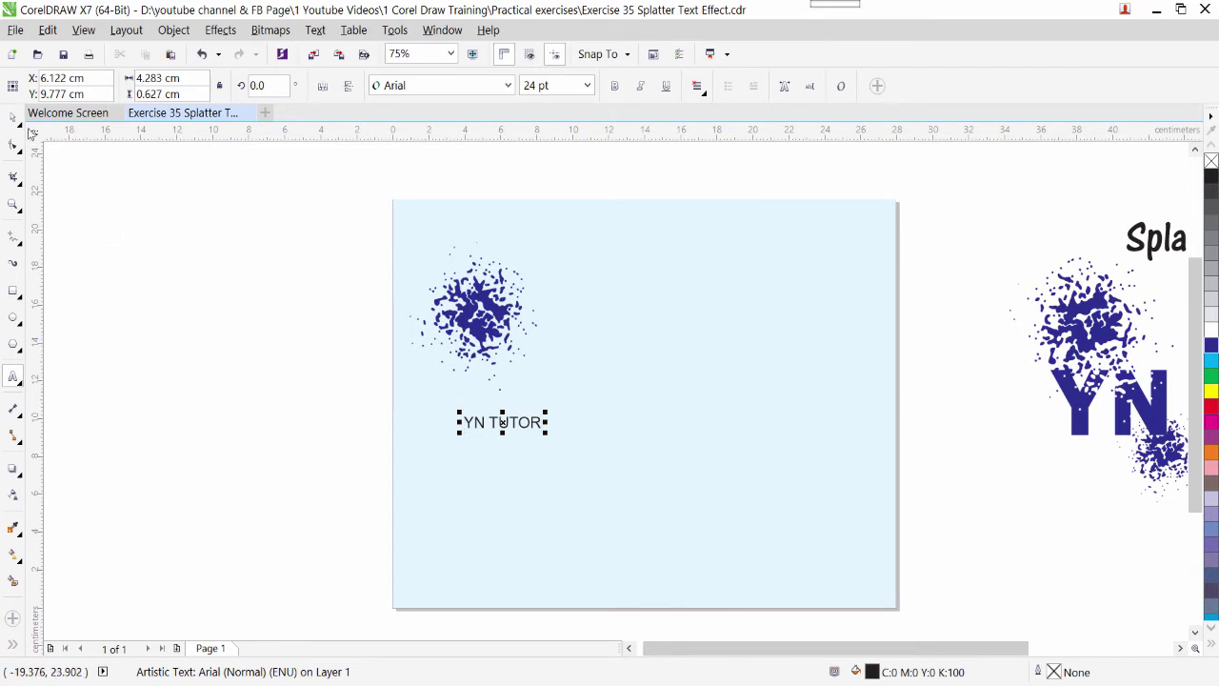
left_click(13, 116)
left_click(478, 425)
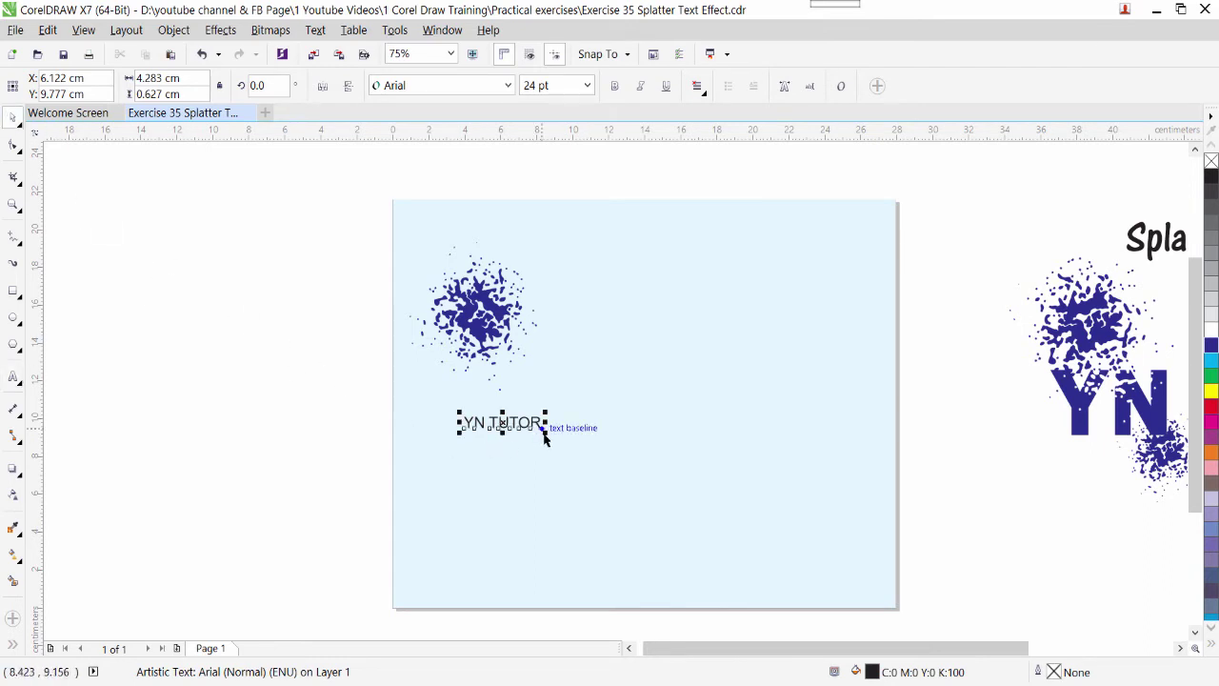
Enlarge the text, set it to Arial Black, stretch it taller and fill it dark blue
left_click_drag(544, 431, 813, 629)
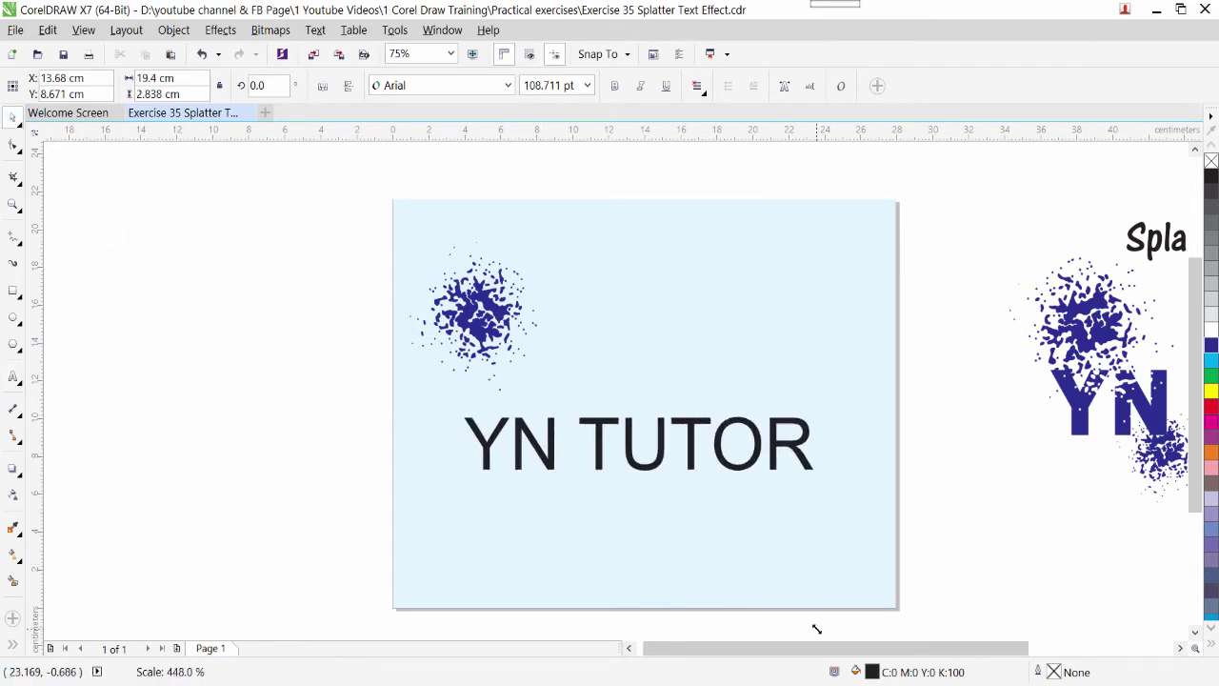
left_click(507, 86)
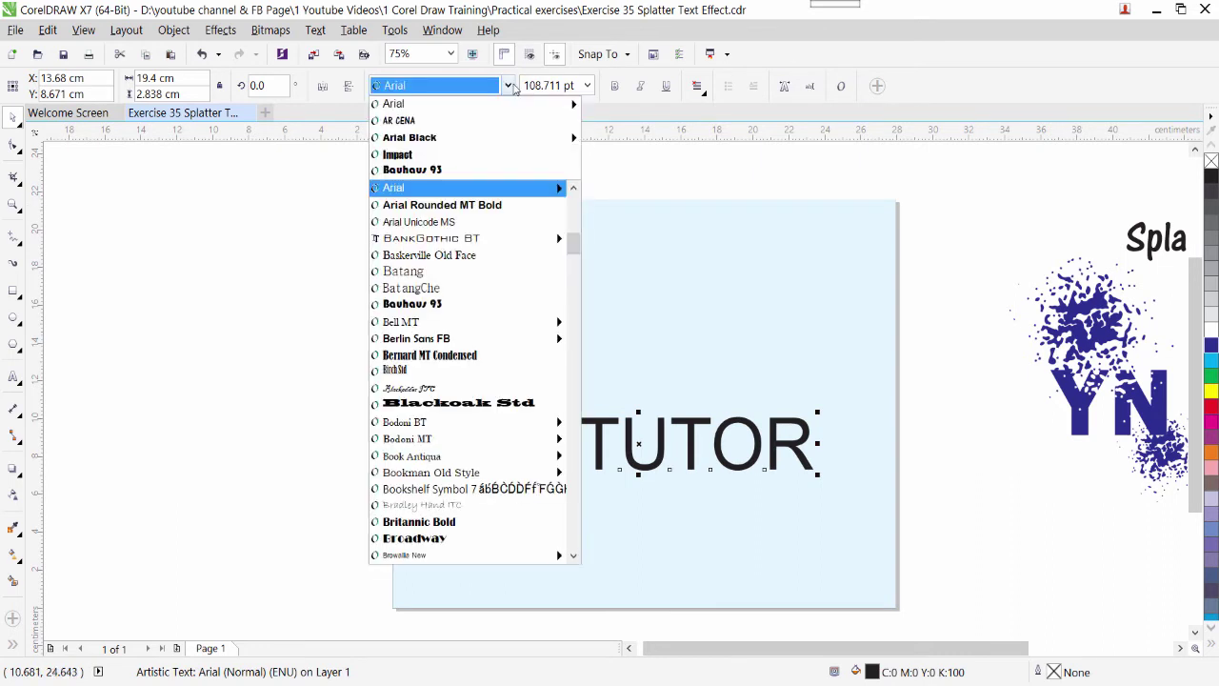
mouse_move(410, 137)
left_click(610, 267)
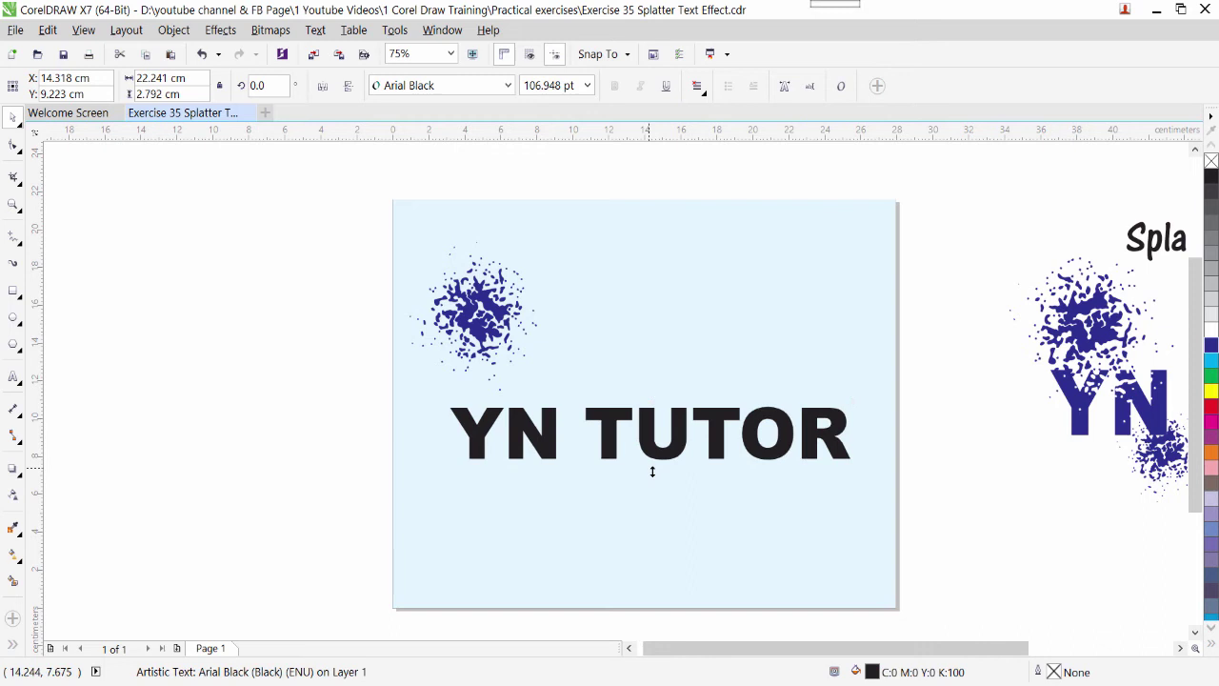
left_click_drag(648, 468, 591, 400)
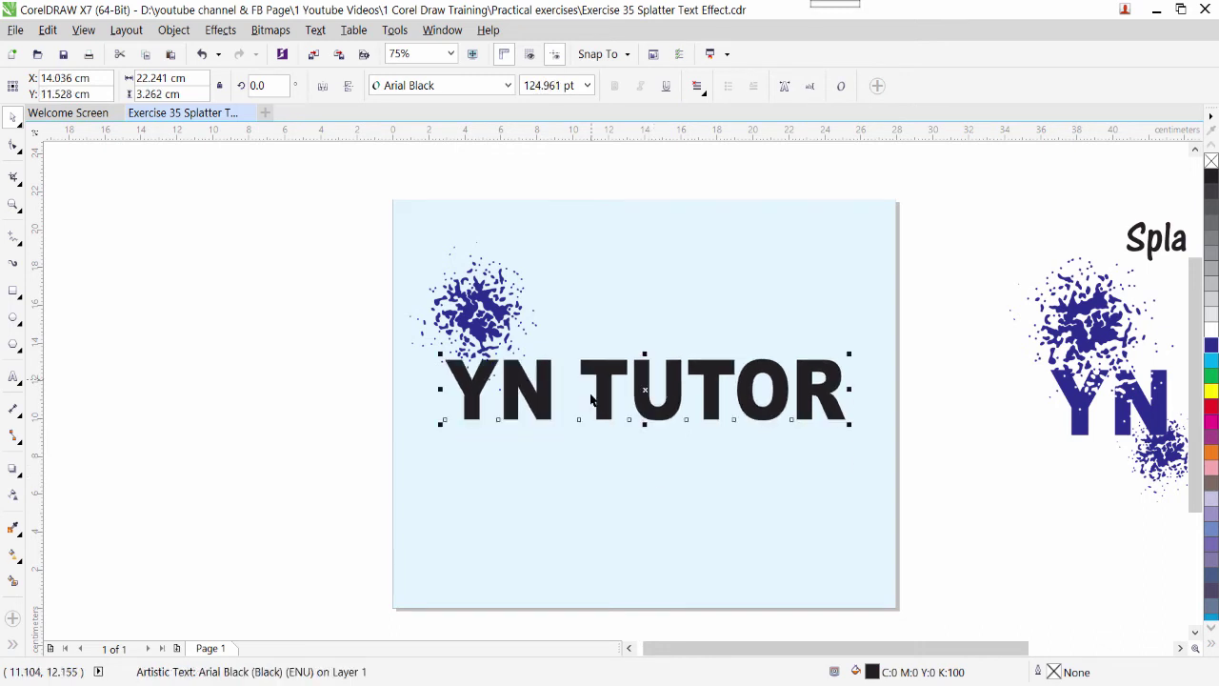
left_click(1210, 348)
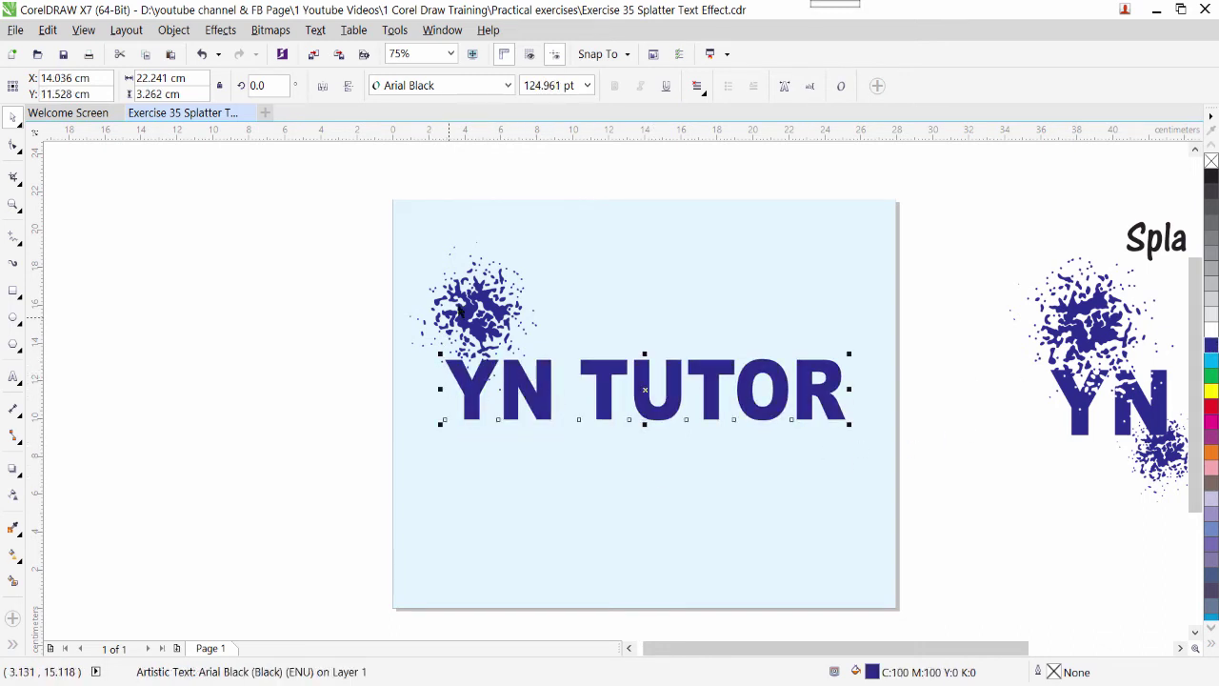
Move the splatter down over the Y and recolour the text cyan
left_click(486, 305)
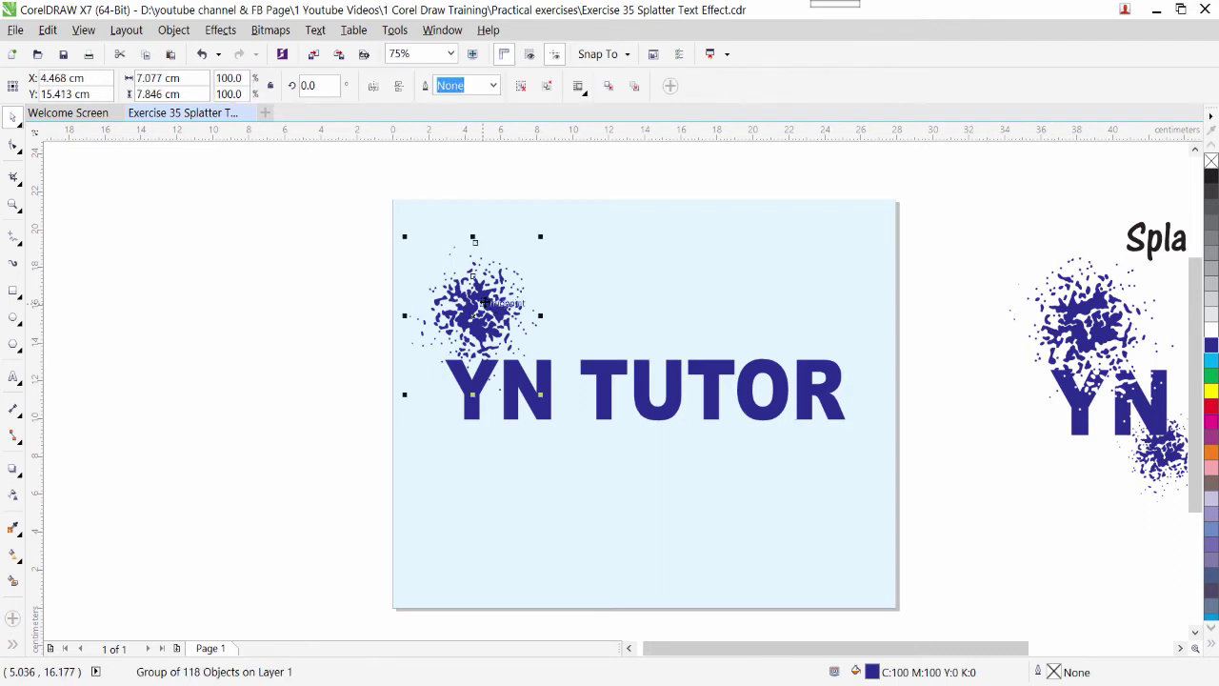
left_click_drag(488, 303, 483, 324)
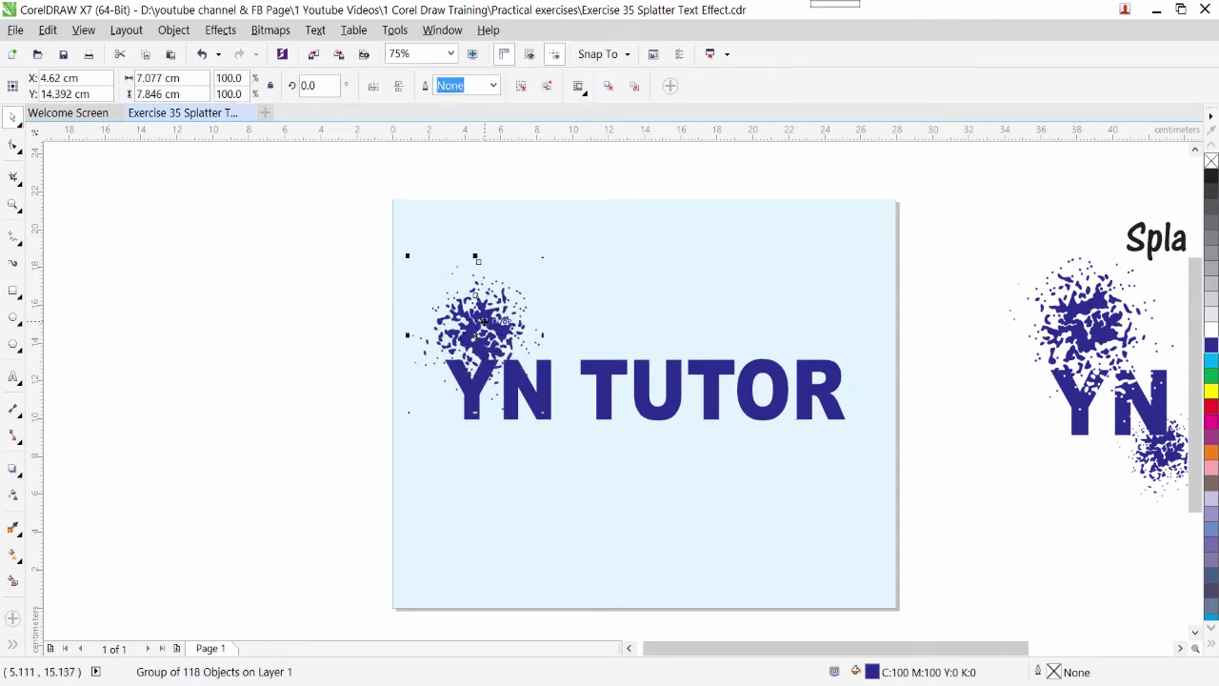
left_click(704, 388)
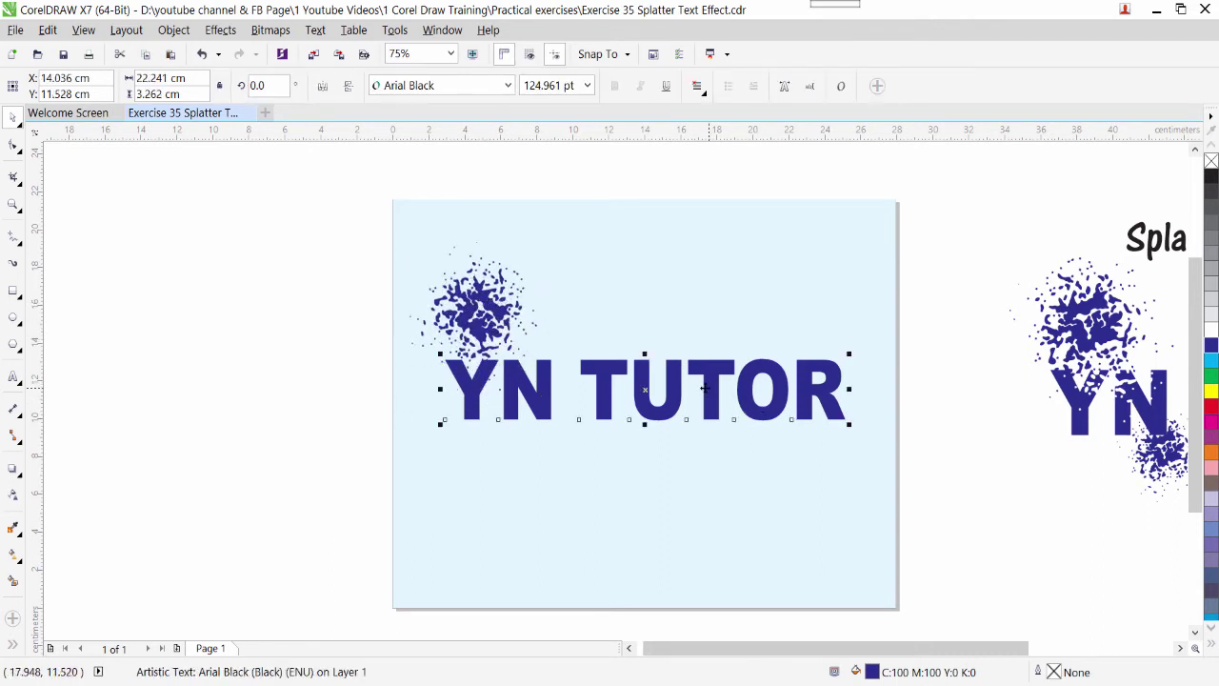
left_click(1211, 391)
left_click(1211, 360)
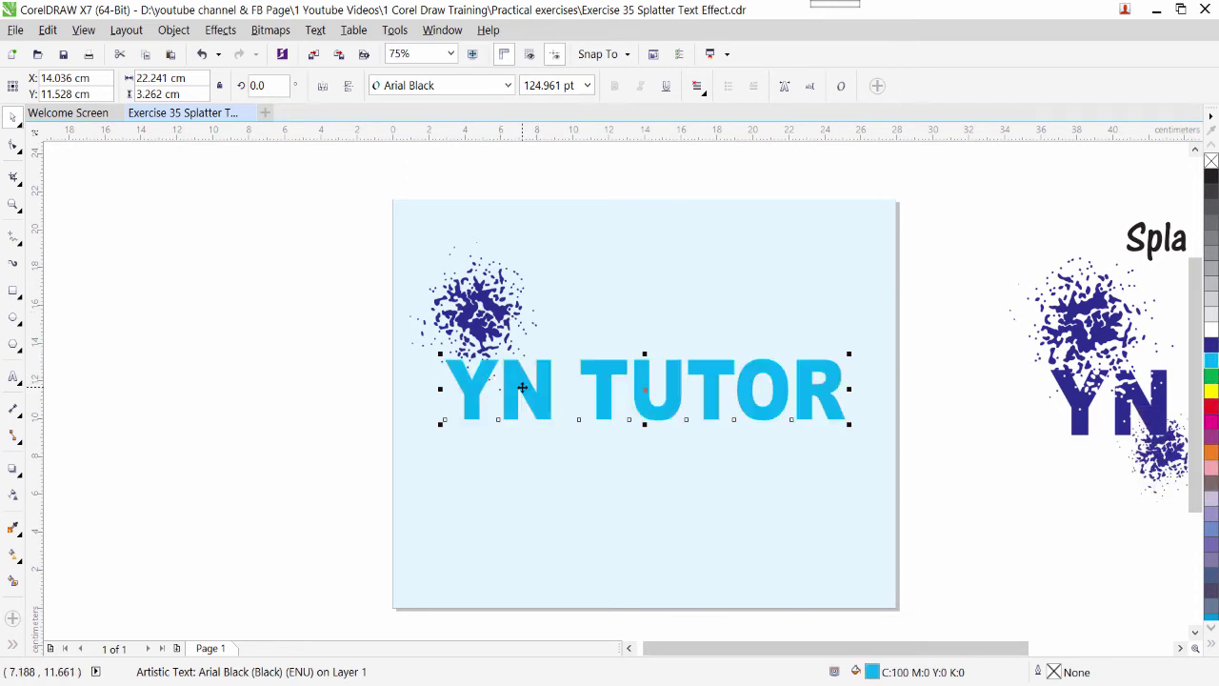
Trim the splatter group out of the YN TUTOR text, undoing the test moves
left_click_drag(520, 385, 515, 368)
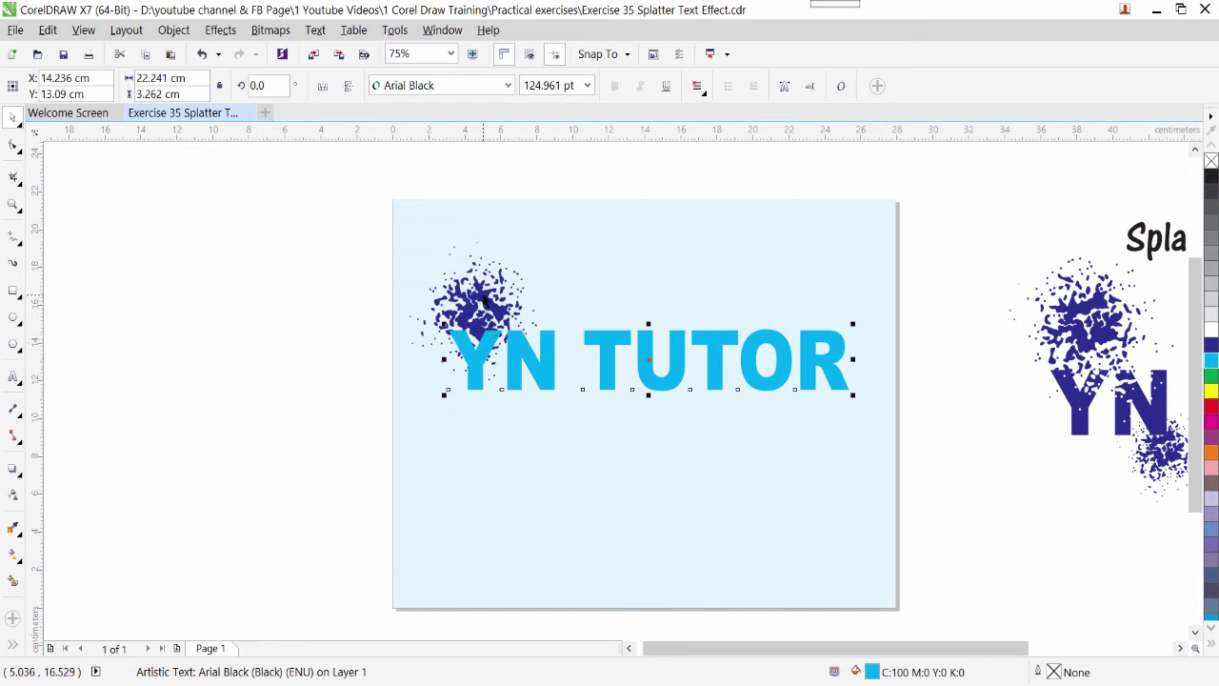
key("ctrl+z")
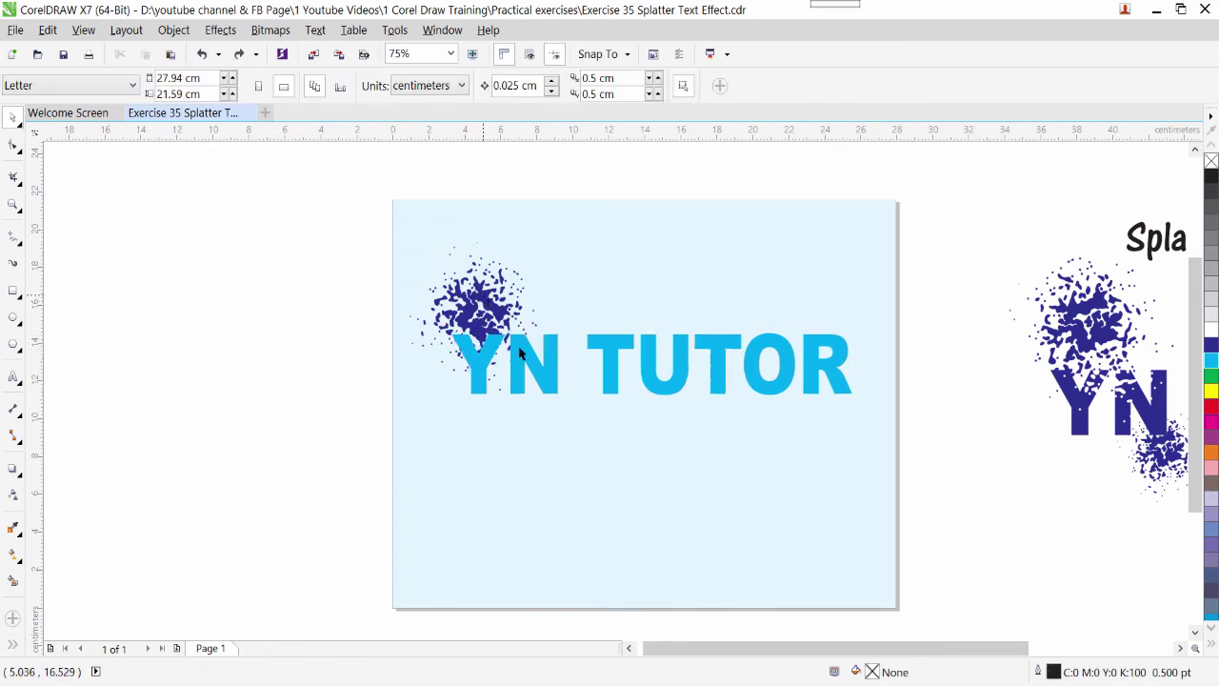
left_click(481, 300)
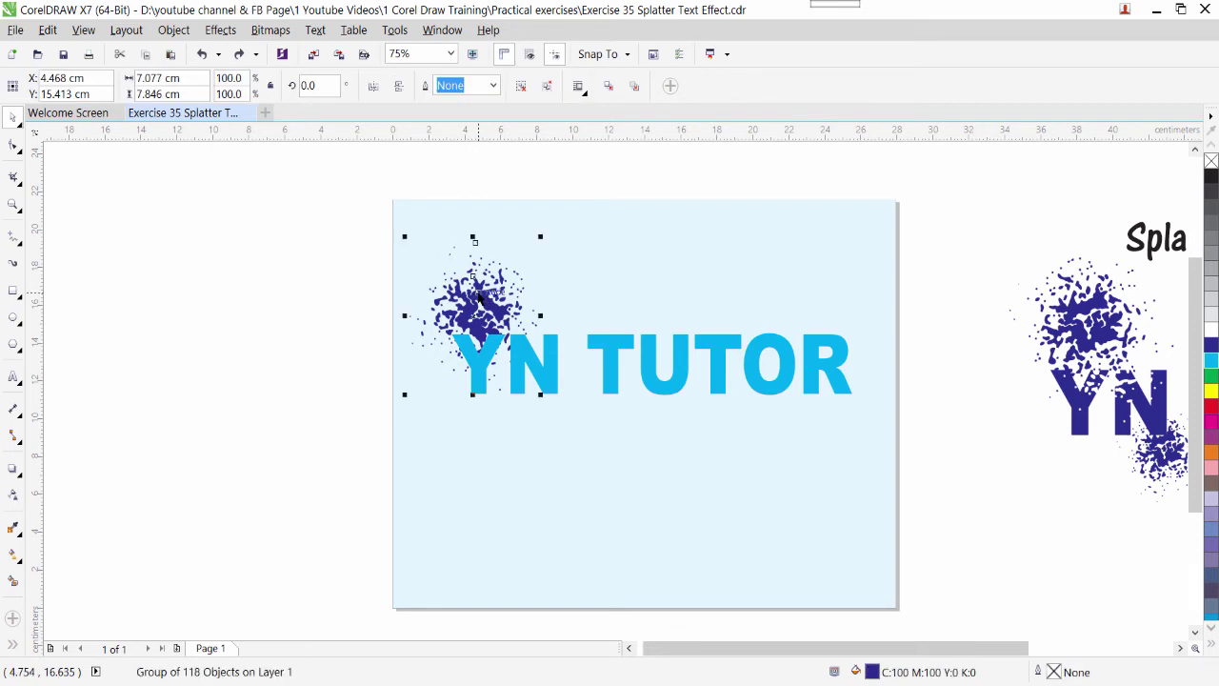
left_click(548, 372, "shift")
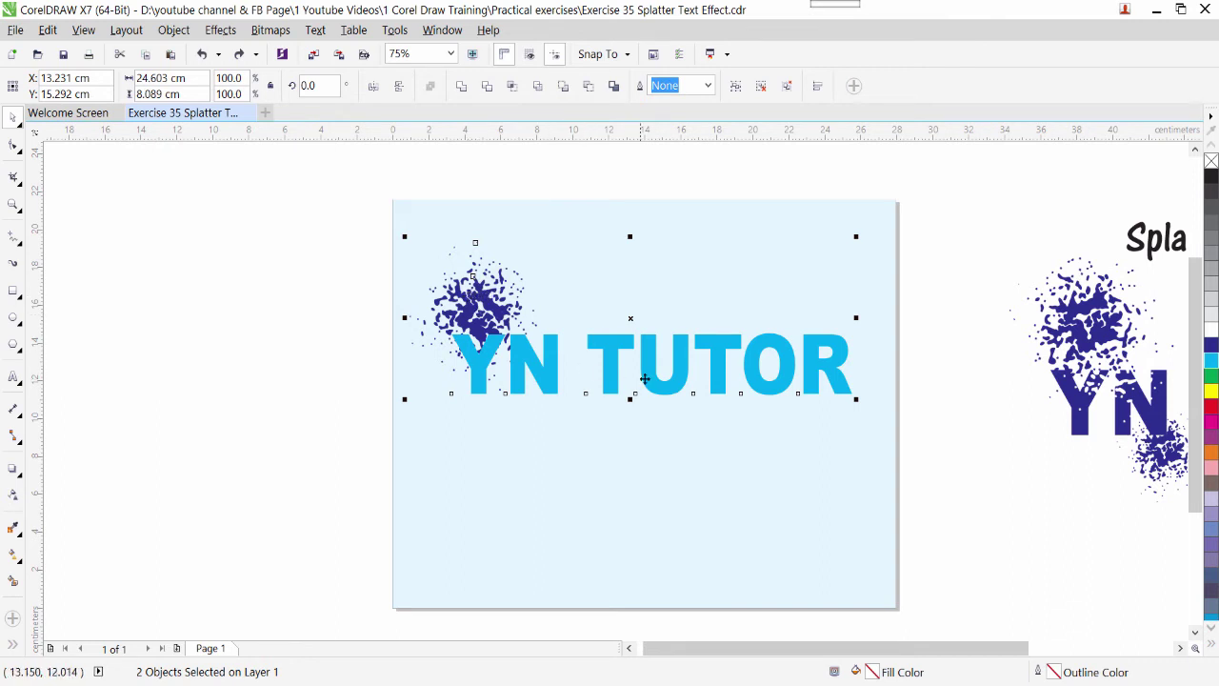
left_click(488, 88)
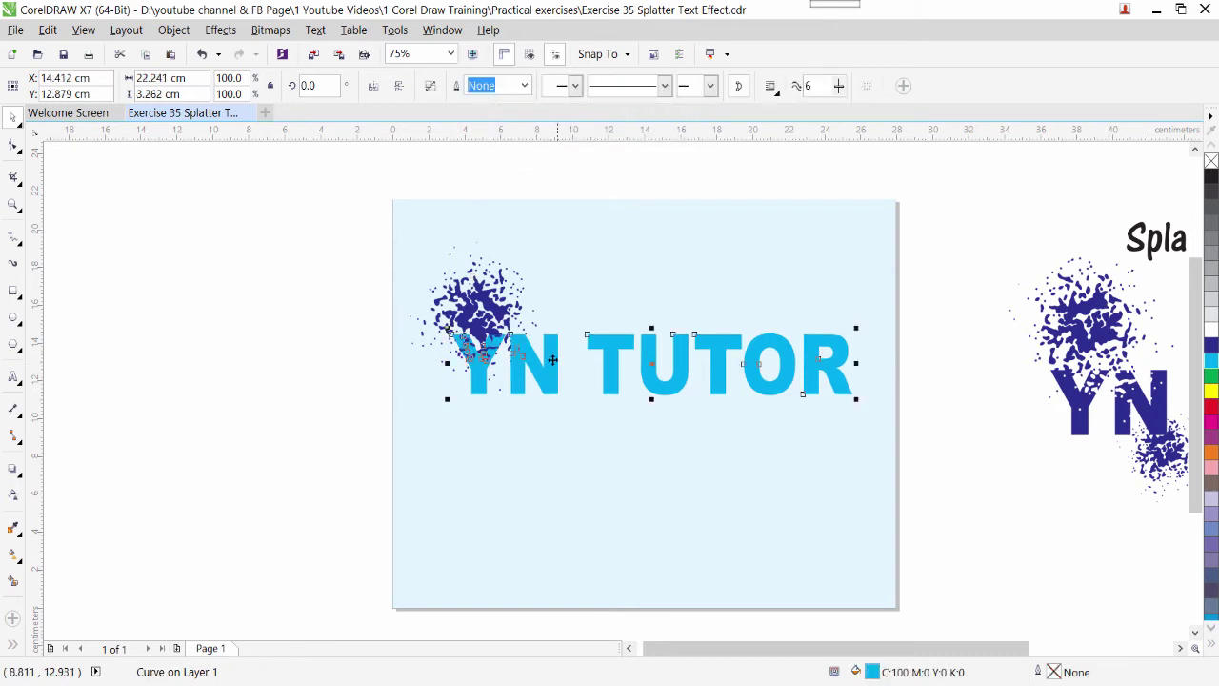
left_click_drag(569, 346, 577, 411)
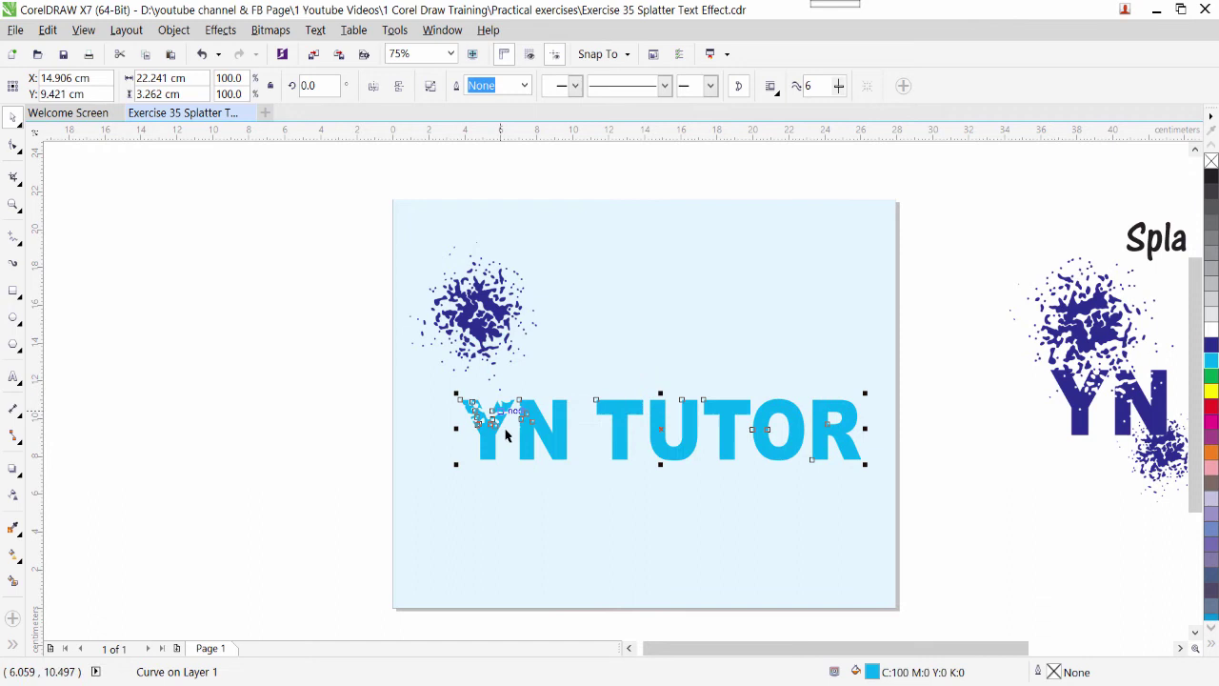
key("ctrl+z")
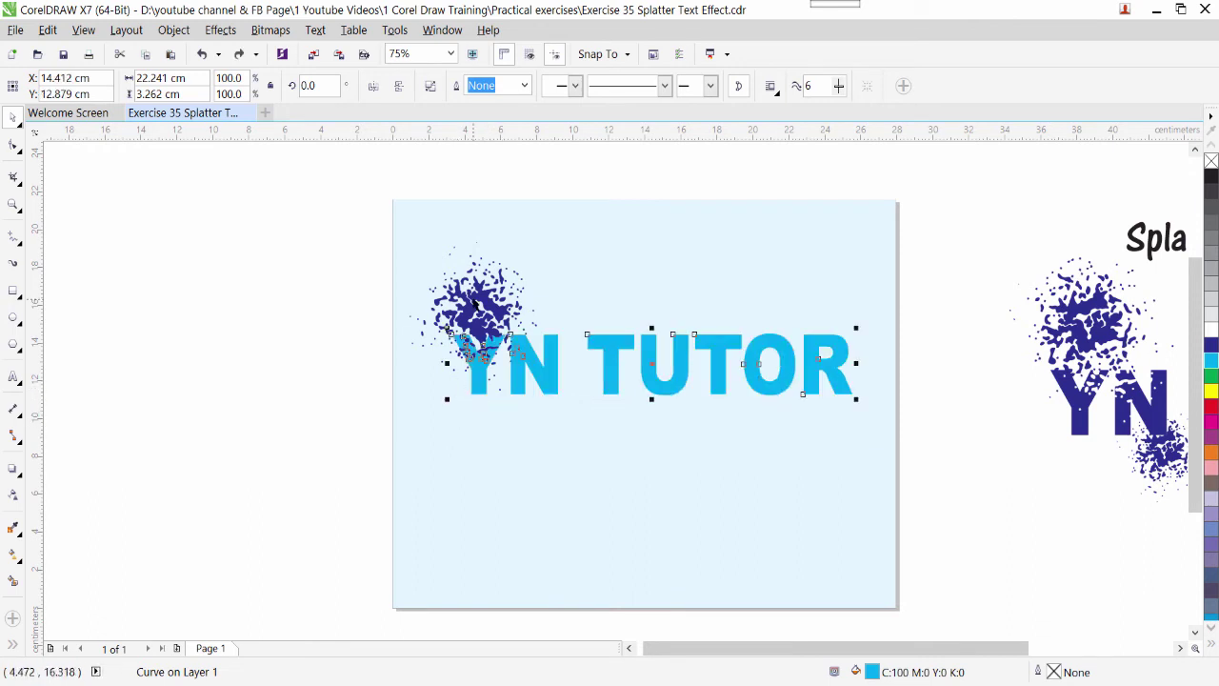
Move the splatter onto the N and T and trim it out of the text
left_click(473, 303)
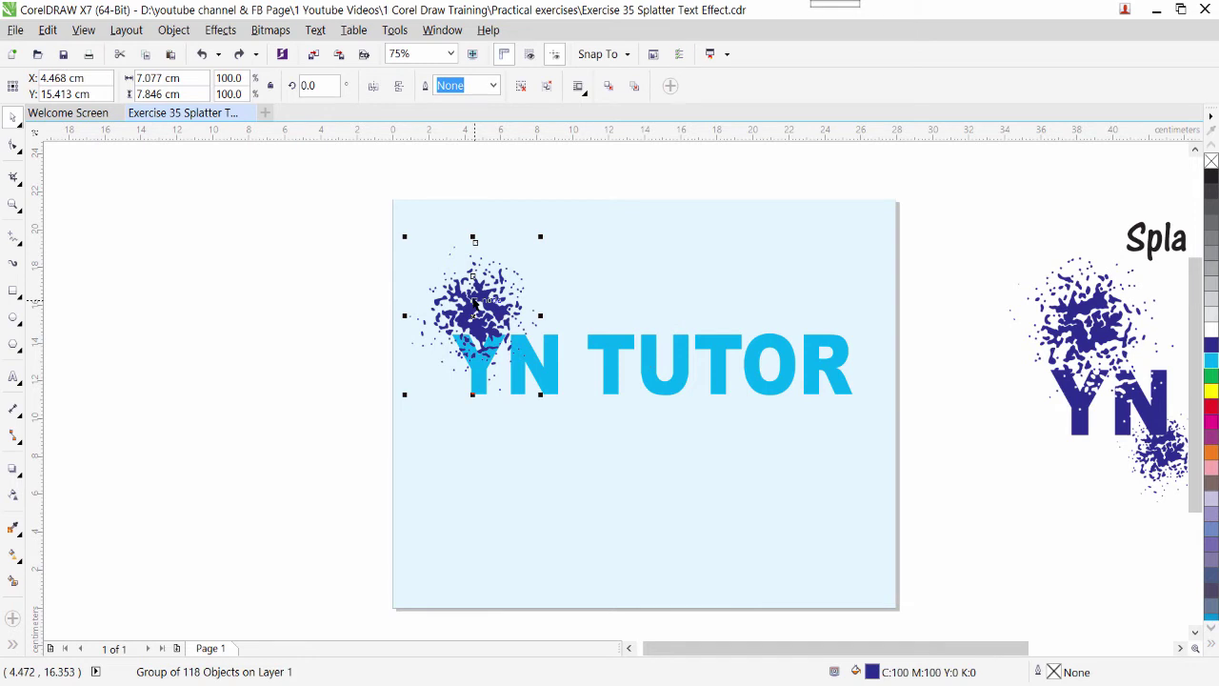
left_click_drag(473, 303, 578, 383)
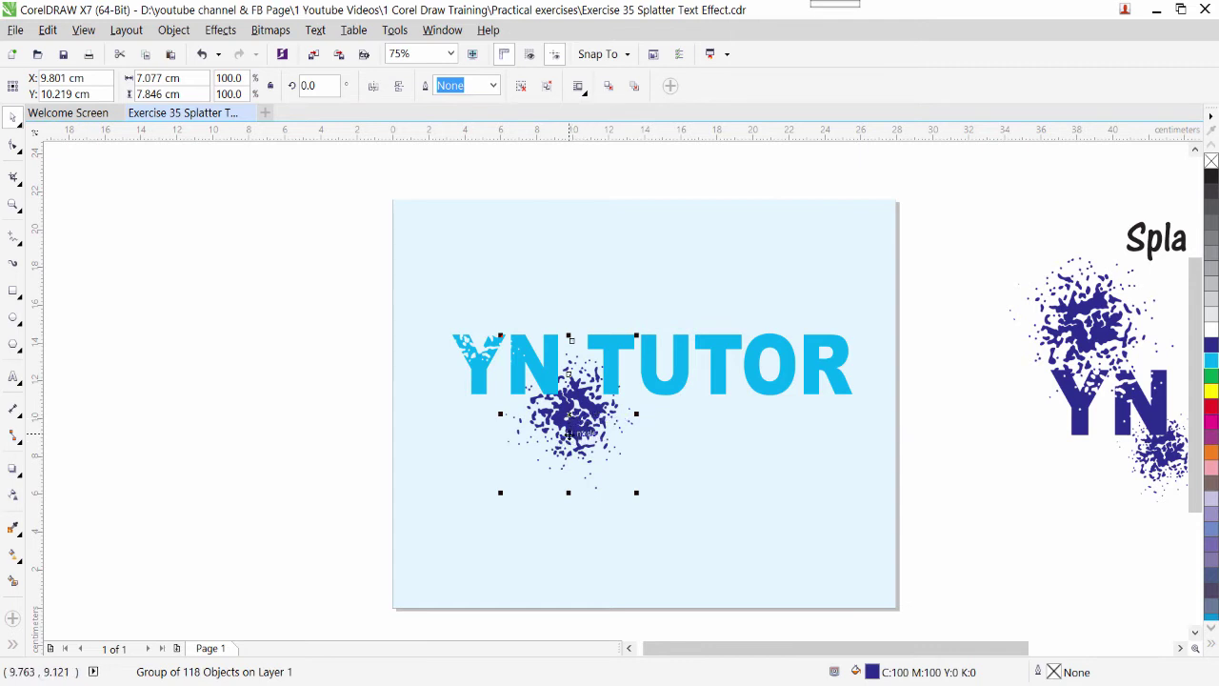
left_click(683, 352, "shift")
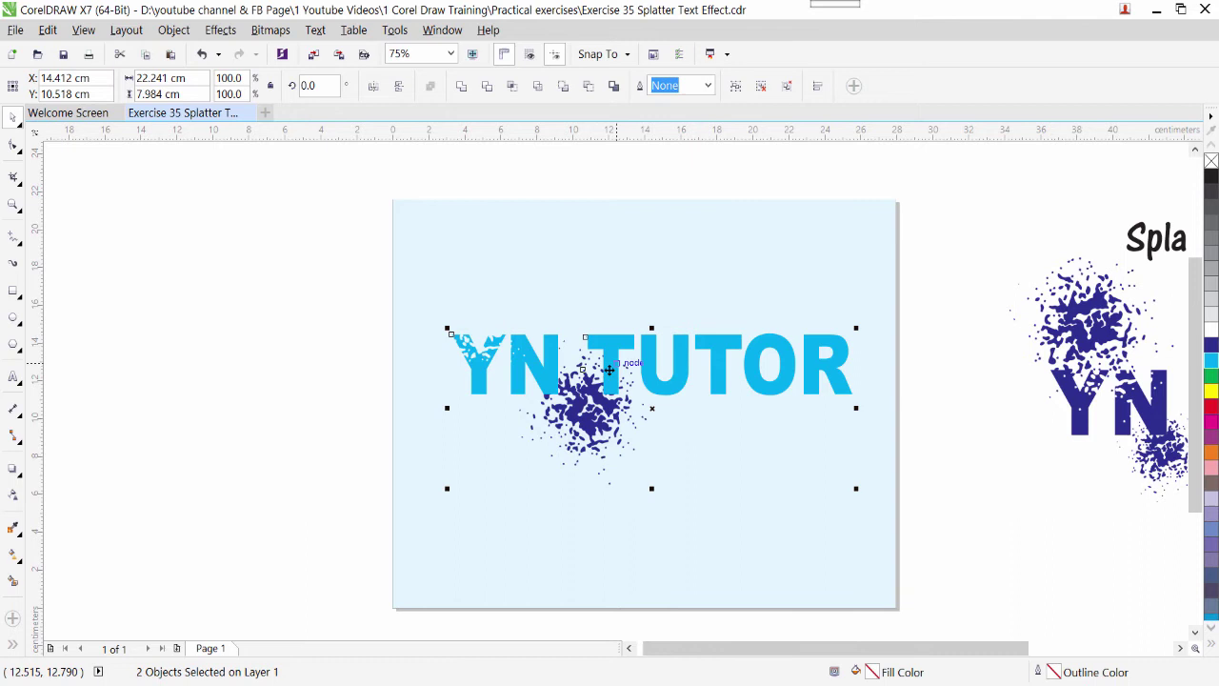
left_click(487, 86)
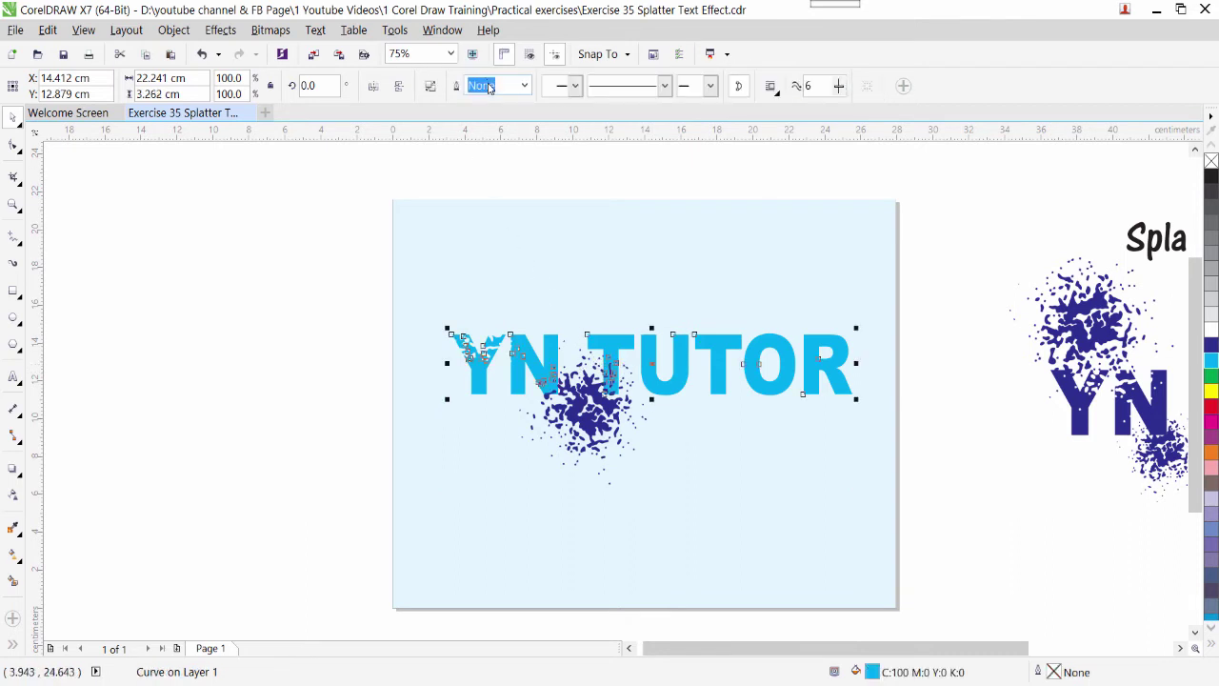
Shrink the splatter to about 77.5%, place it over the R and trim again
left_click(335, 382)
left_click_drag(570, 401, 614, 450)
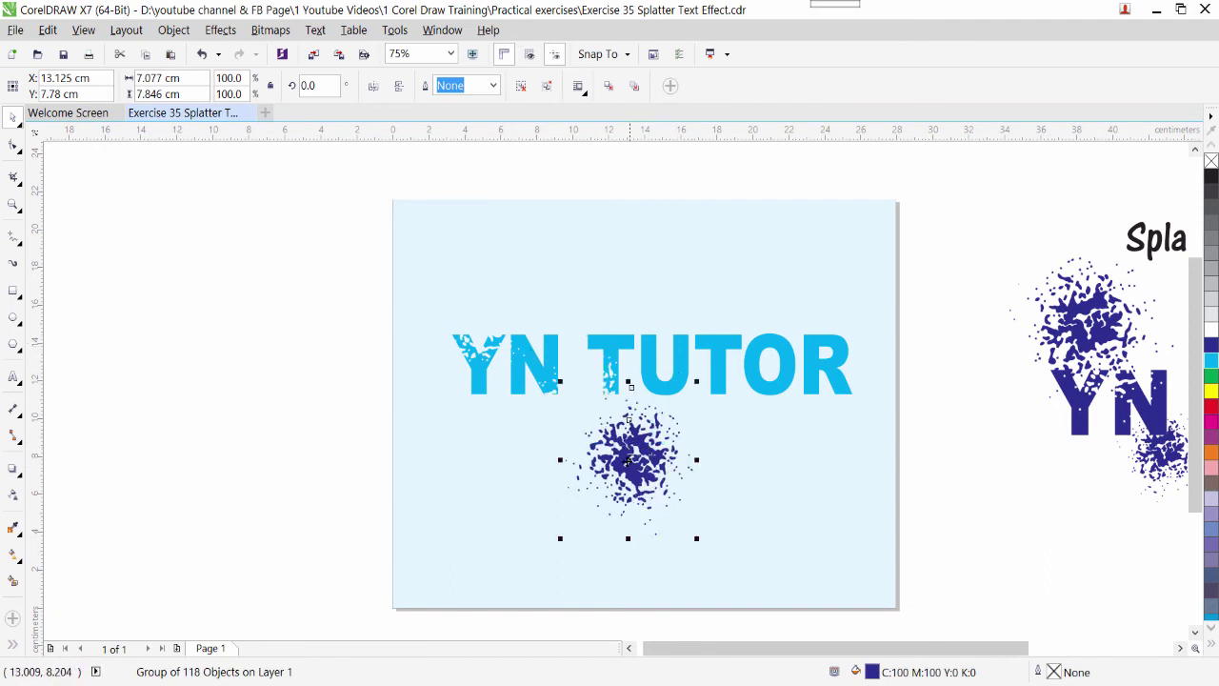
left_click_drag(629, 460, 816, 416)
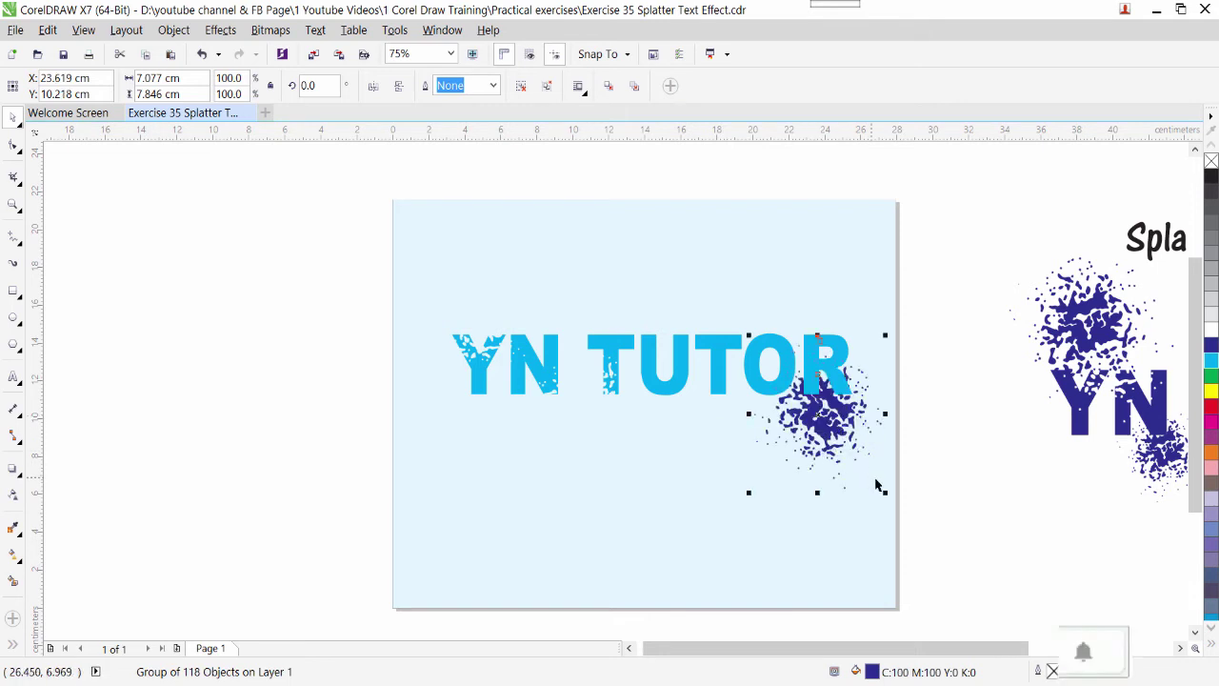
left_click_drag(883, 493, 856, 459)
left_click_drag(811, 406, 818, 412)
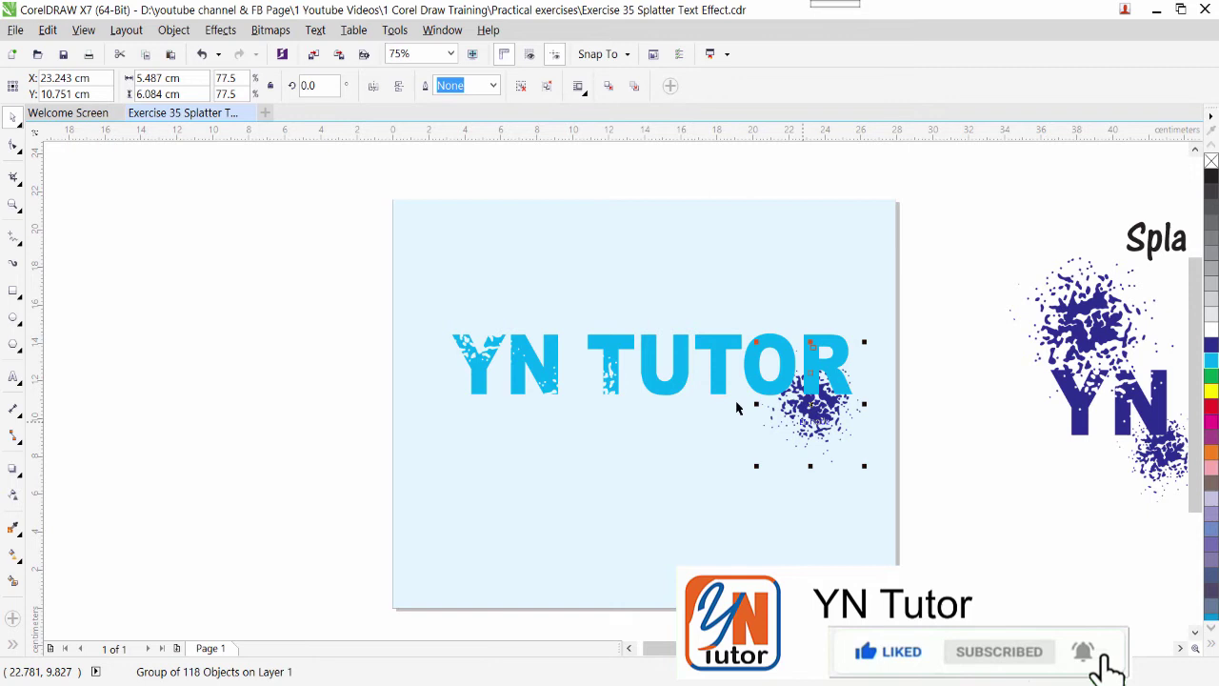
left_click(720, 360, "shift")
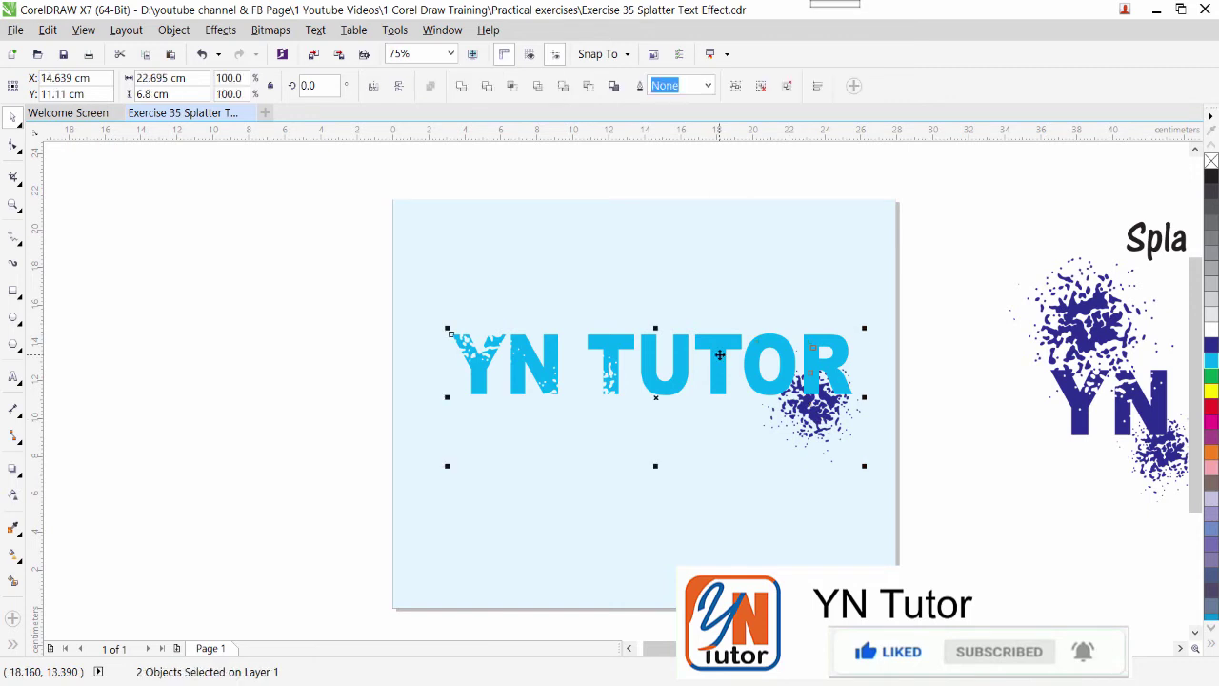
left_click(486, 87)
Move the splatter above TU, enlarge it to about 104% and trim once more
left_click(774, 404)
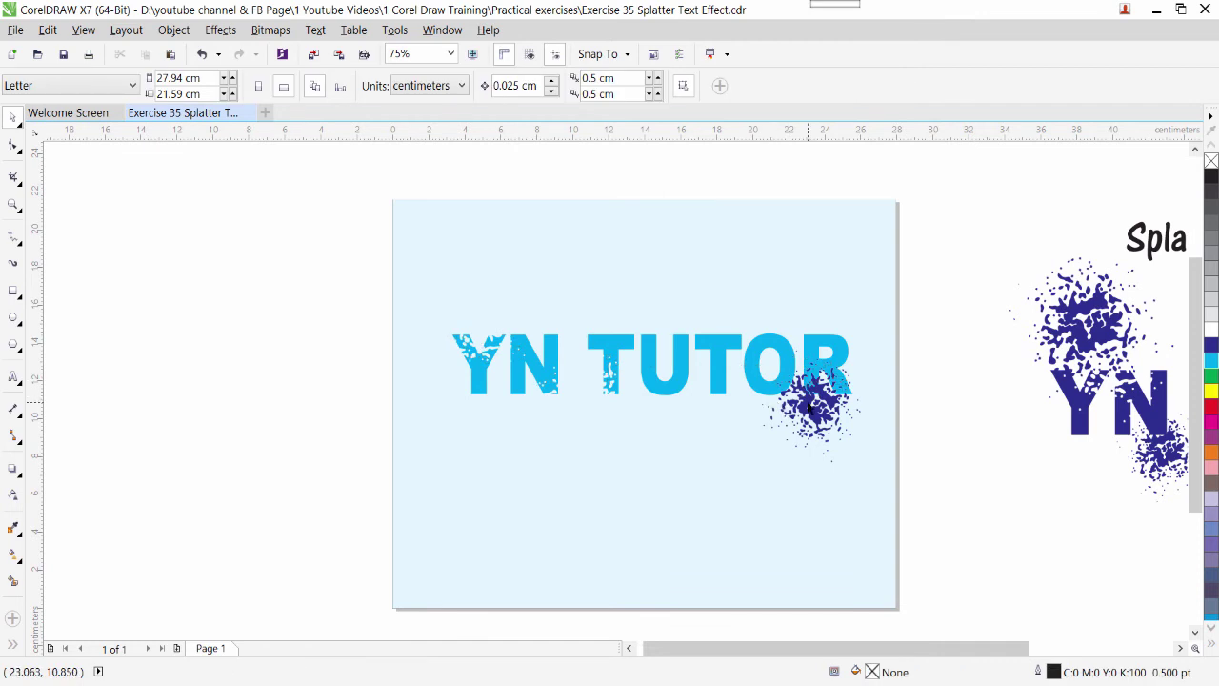
left_click_drag(810, 401, 737, 312)
left_click_drag(786, 252, 801, 222)
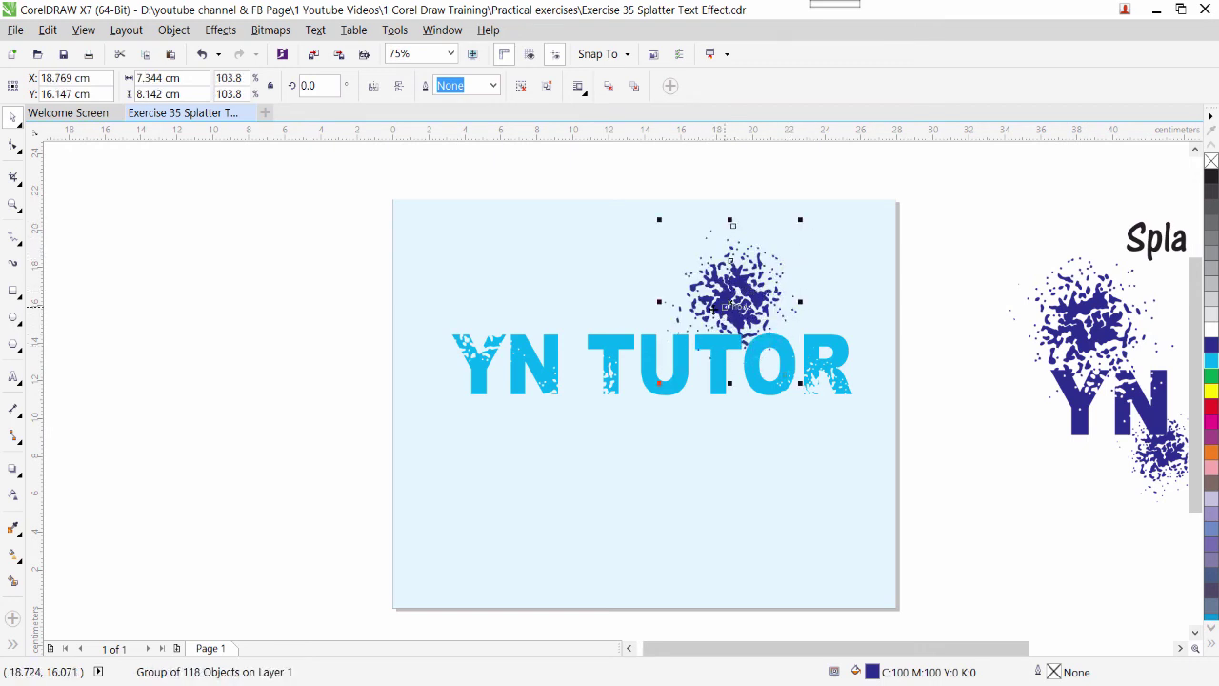
left_click(601, 350, "shift")
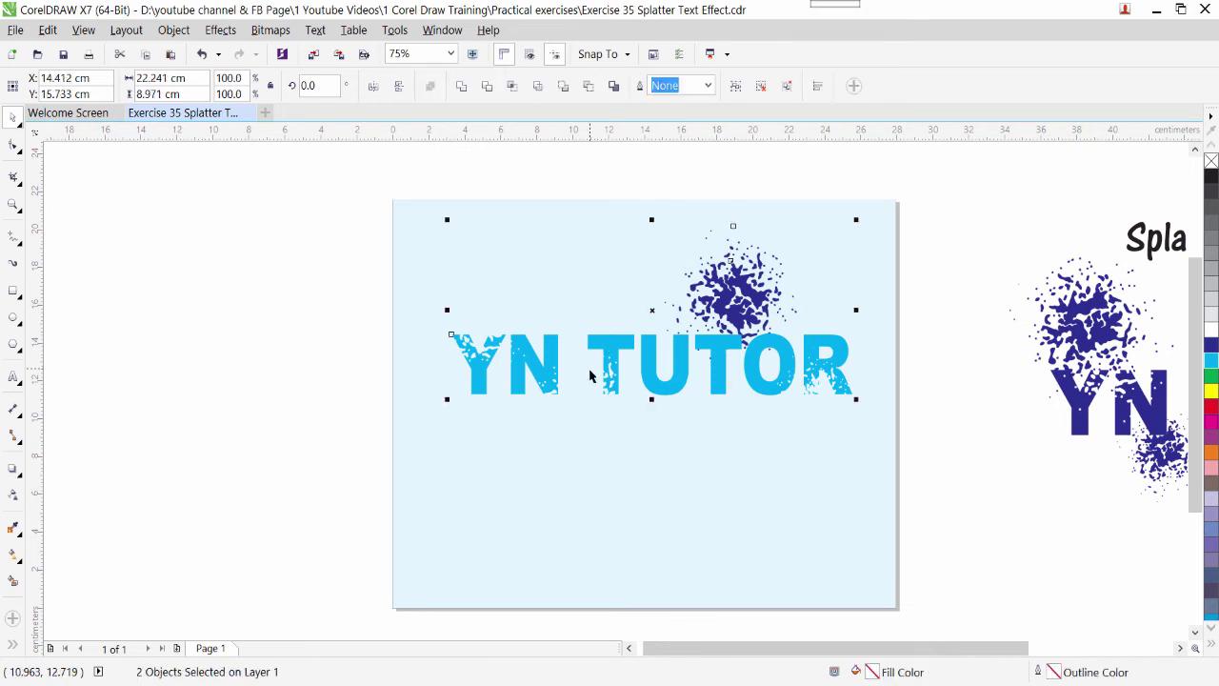
left_click(486, 86)
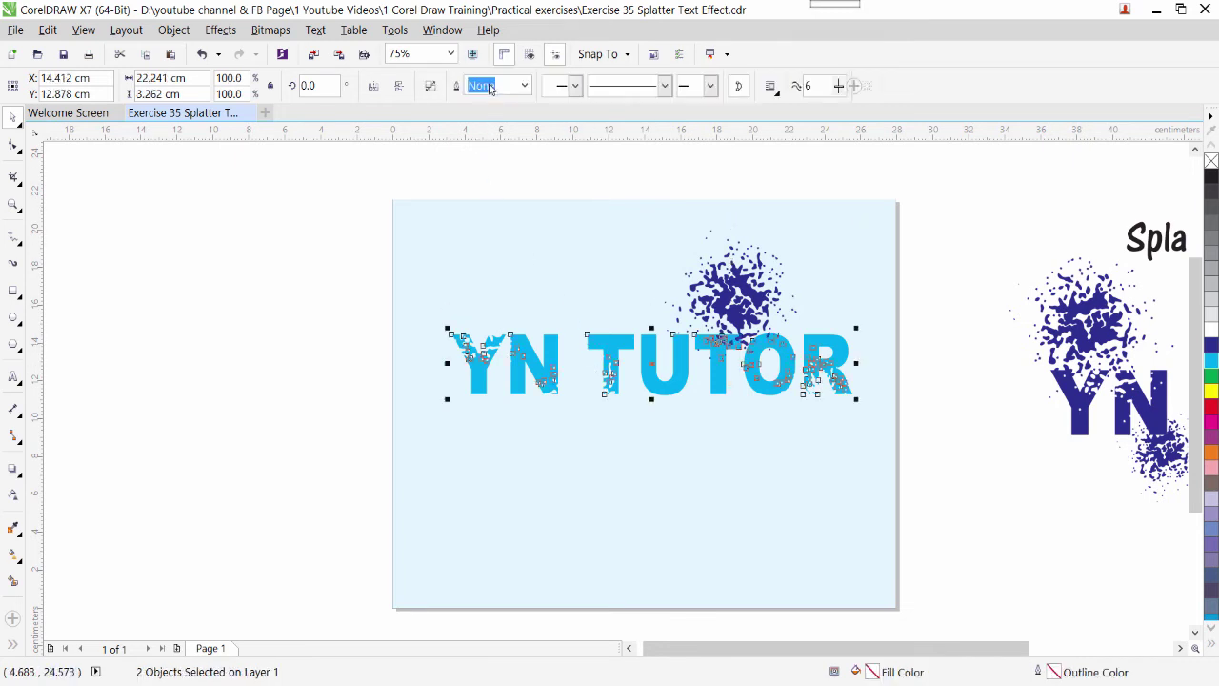
Place a splatter above the YN letters and a rotated copy below them
left_click(416, 303)
left_click_drag(709, 285, 474, 282)
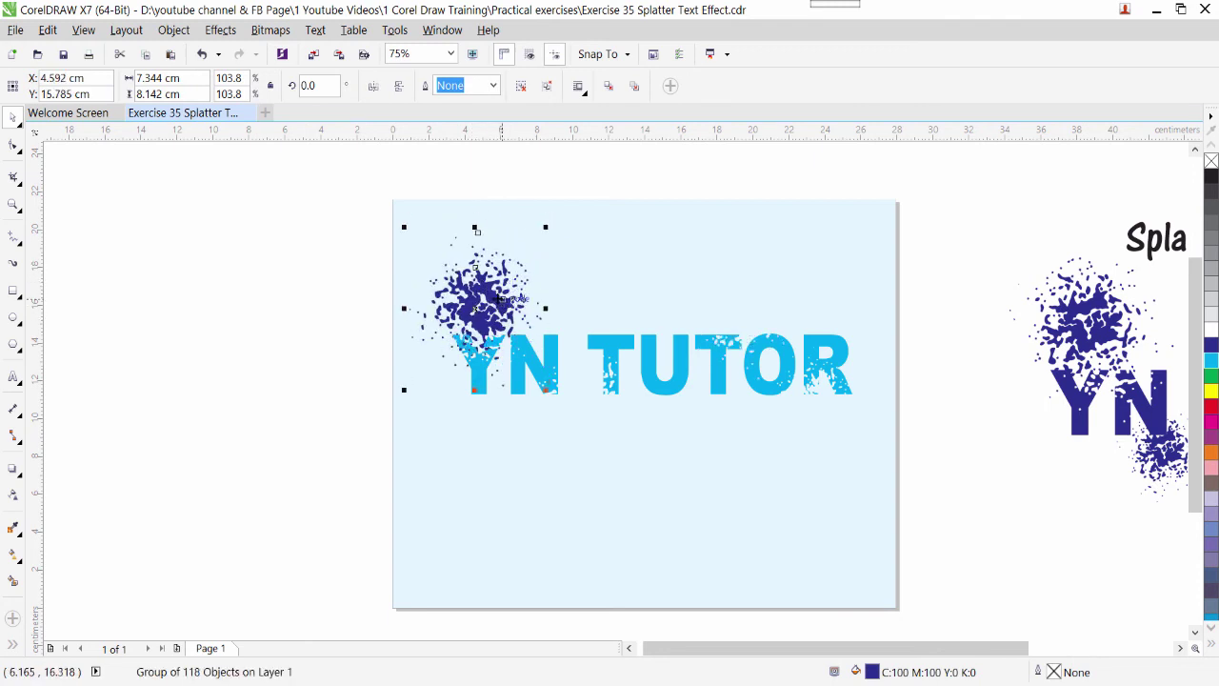
left_click_drag(488, 291, 583, 398)
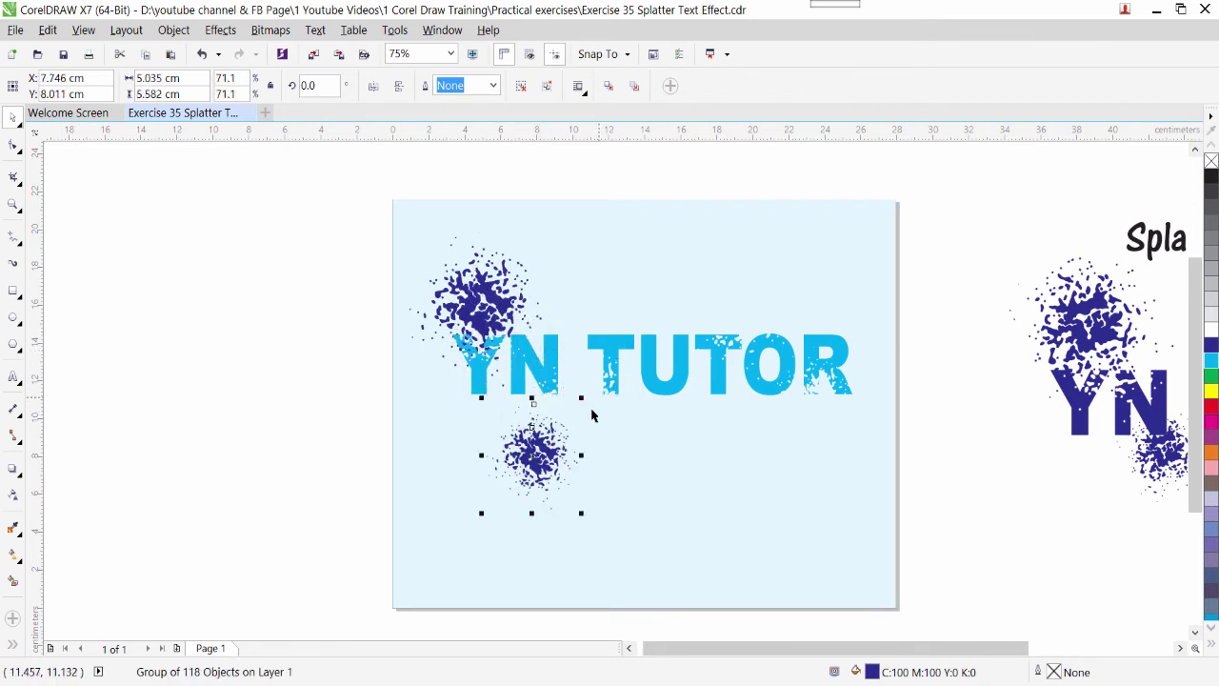
left_click(562, 508)
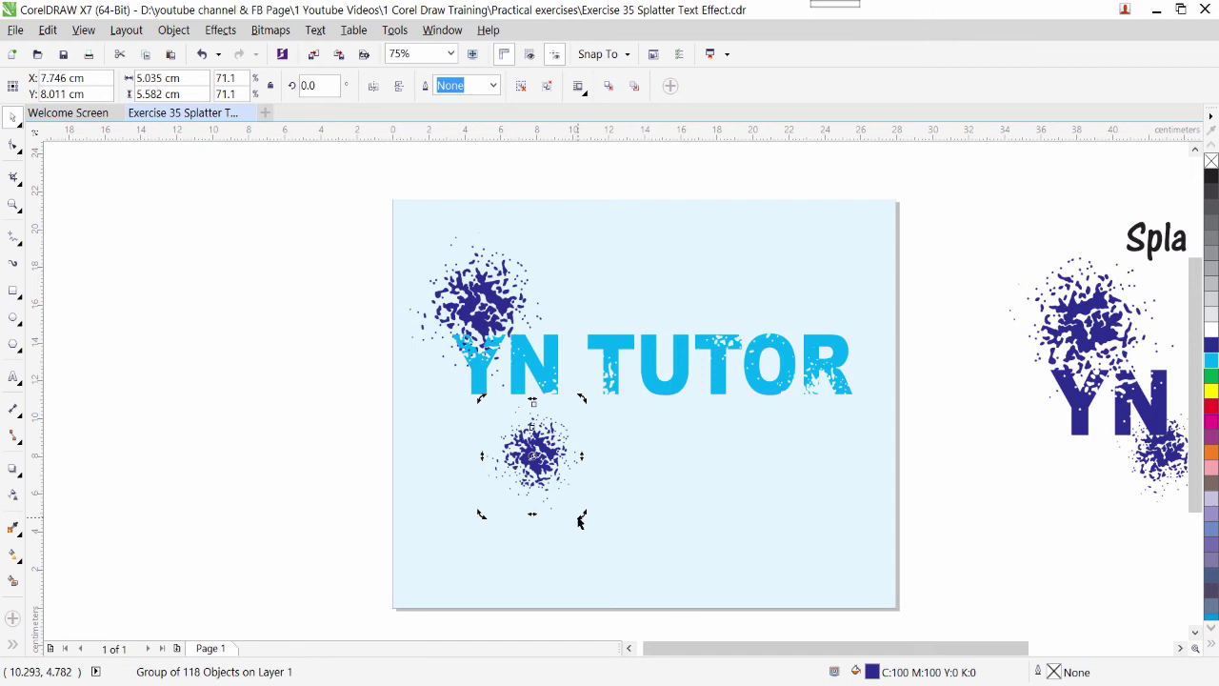
left_click_drag(581, 515, 565, 393)
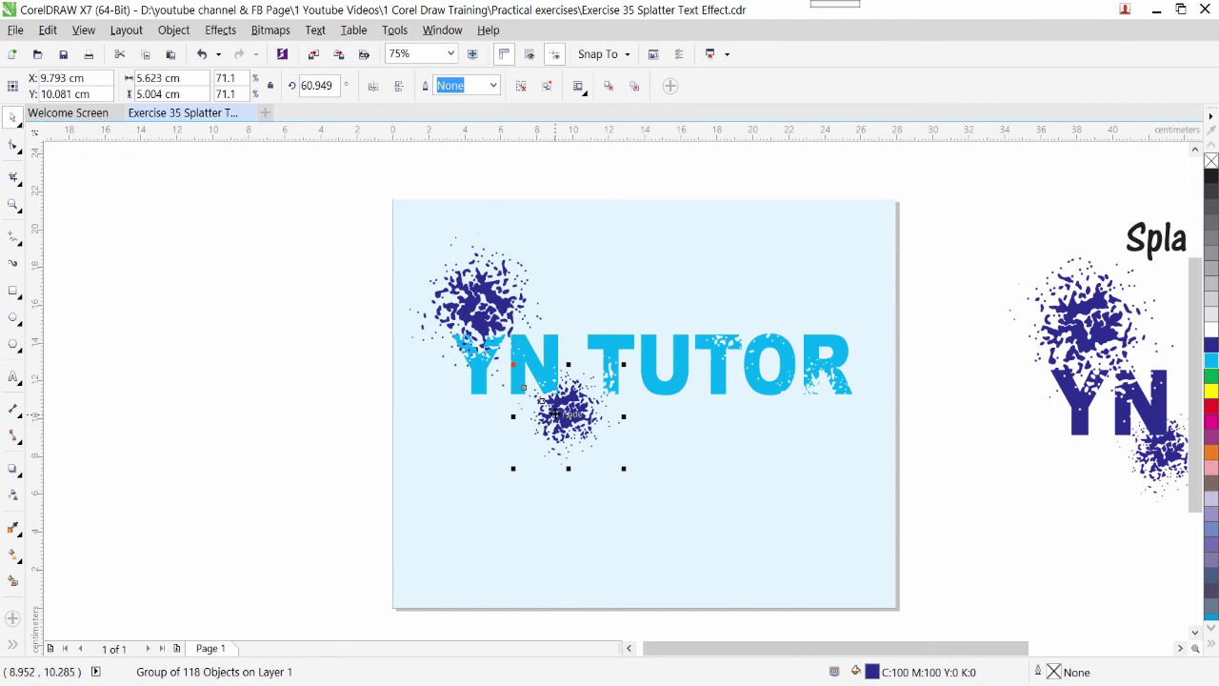
Add splatter copies above the O and below OR, enlarging the right one to about 92%
left_click_drag(552, 415, 735, 307)
left_click_drag(695, 372, 685, 376)
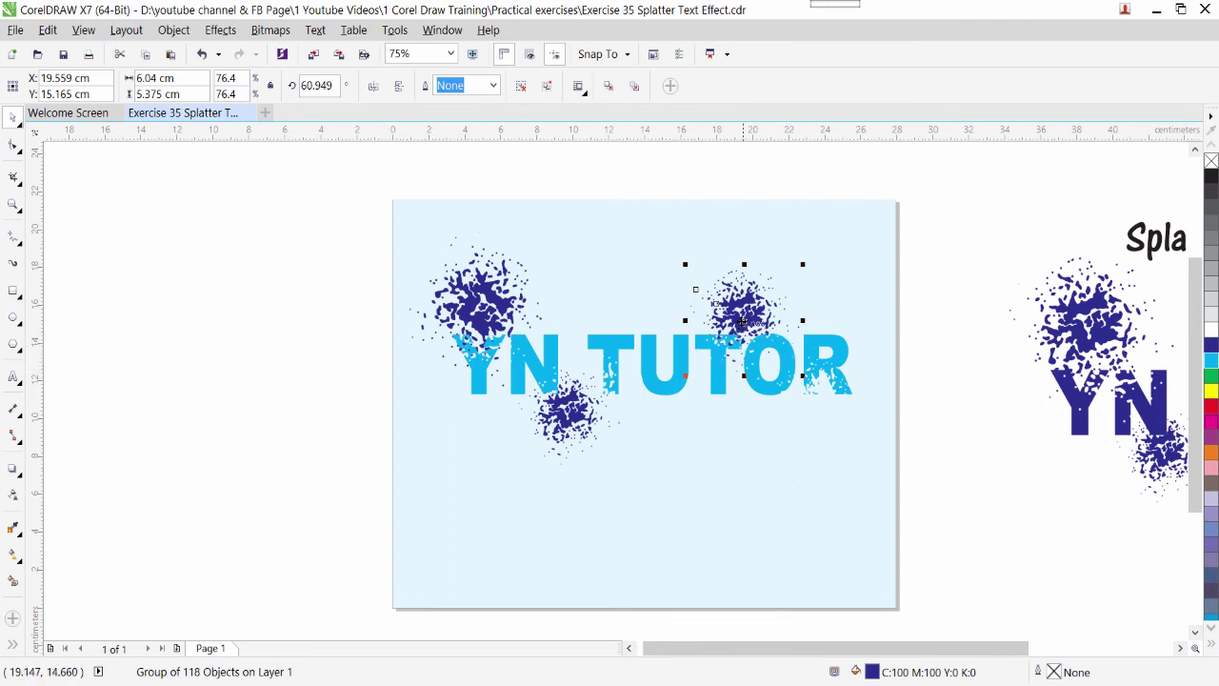
left_click_drag(740, 305, 798, 424)
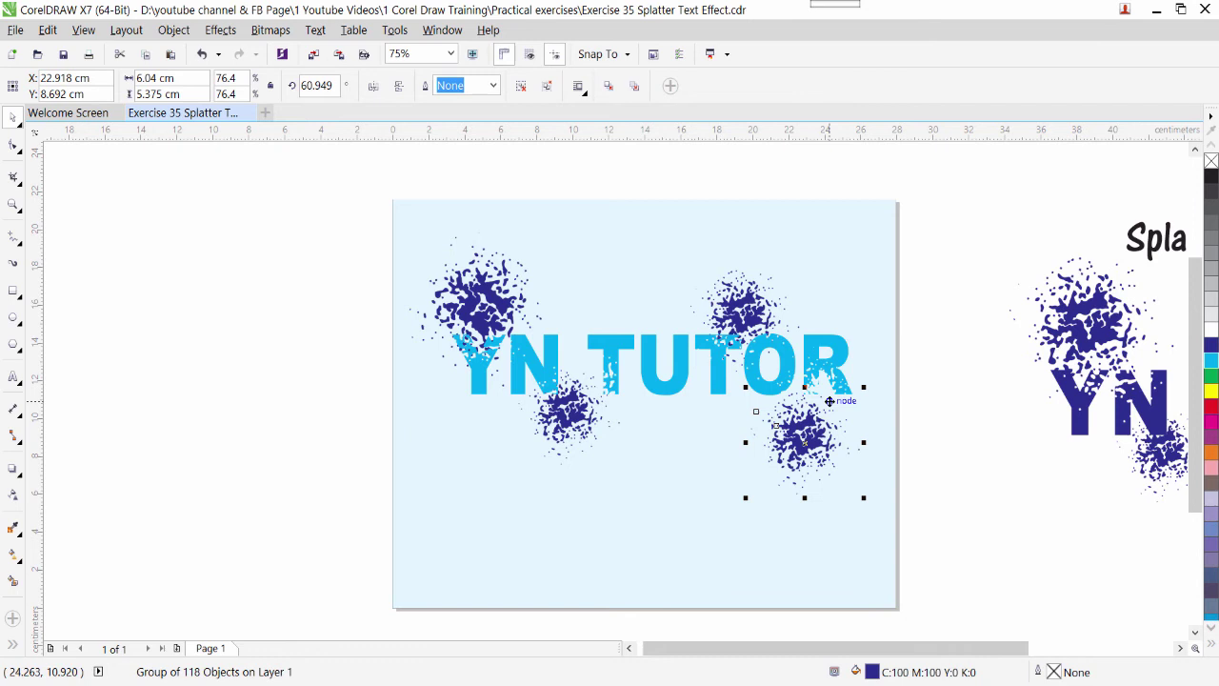
left_click_drag(863, 387, 885, 366)
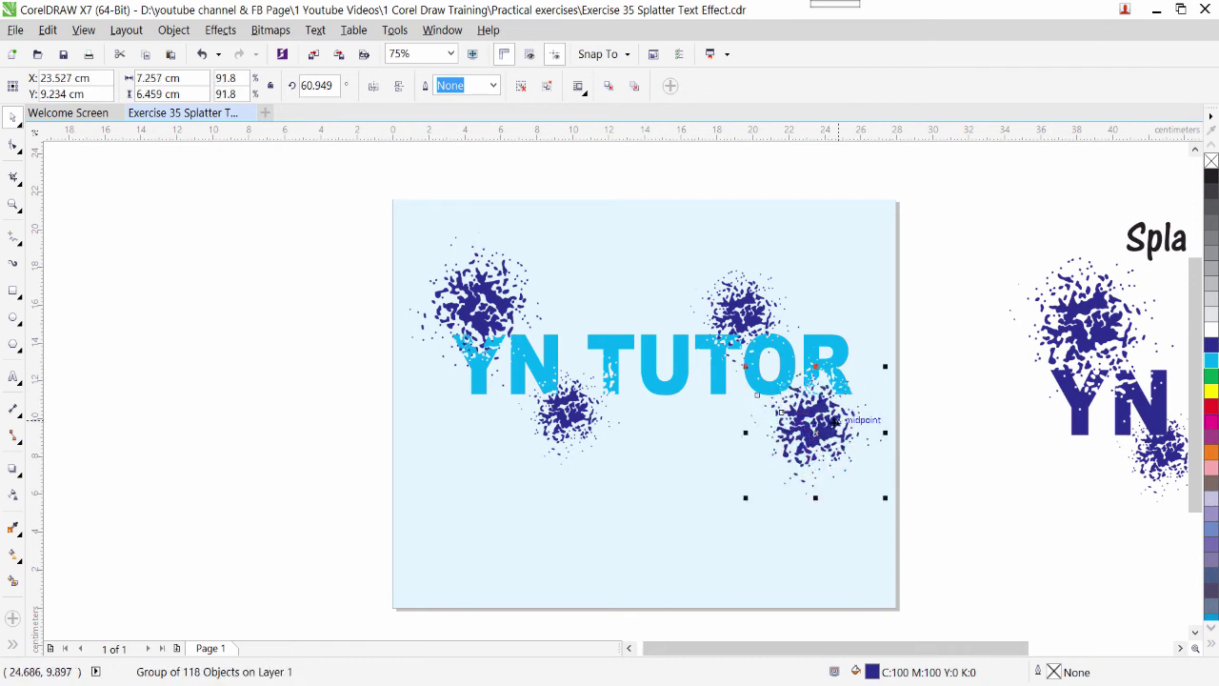
left_click_drag(834, 422, 839, 403)
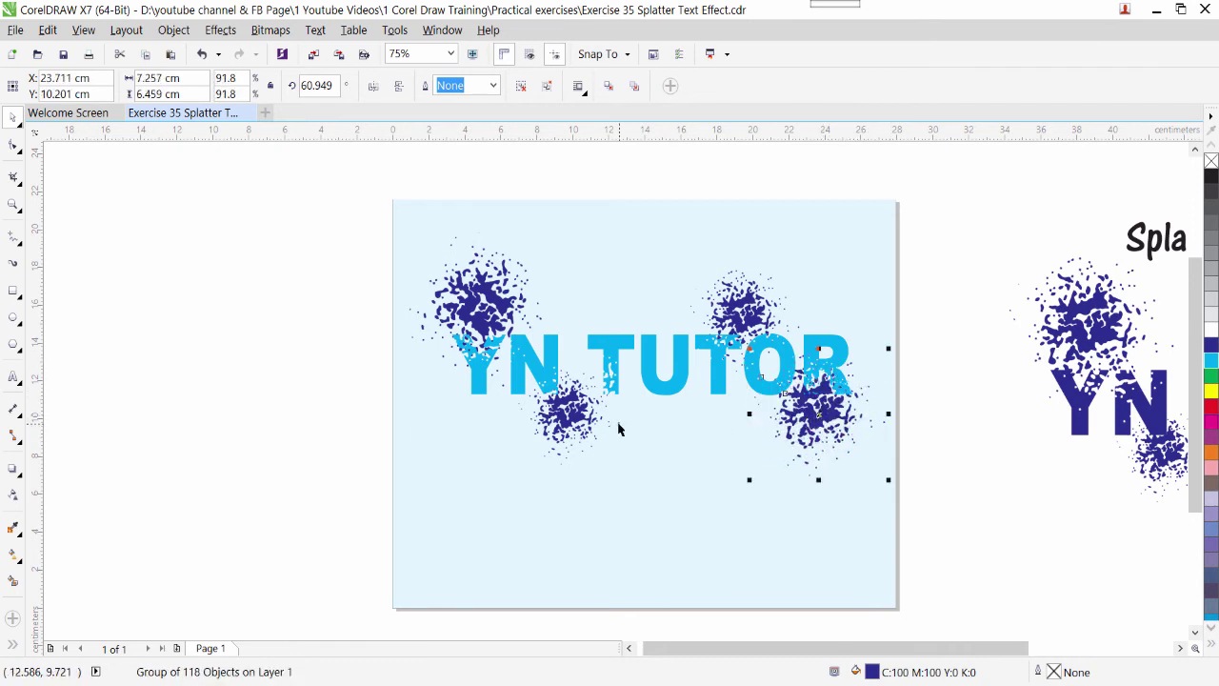
Enlarge the lower-middle splatter to about 77% and marquee-select the text with all four clusters
left_click(583, 395)
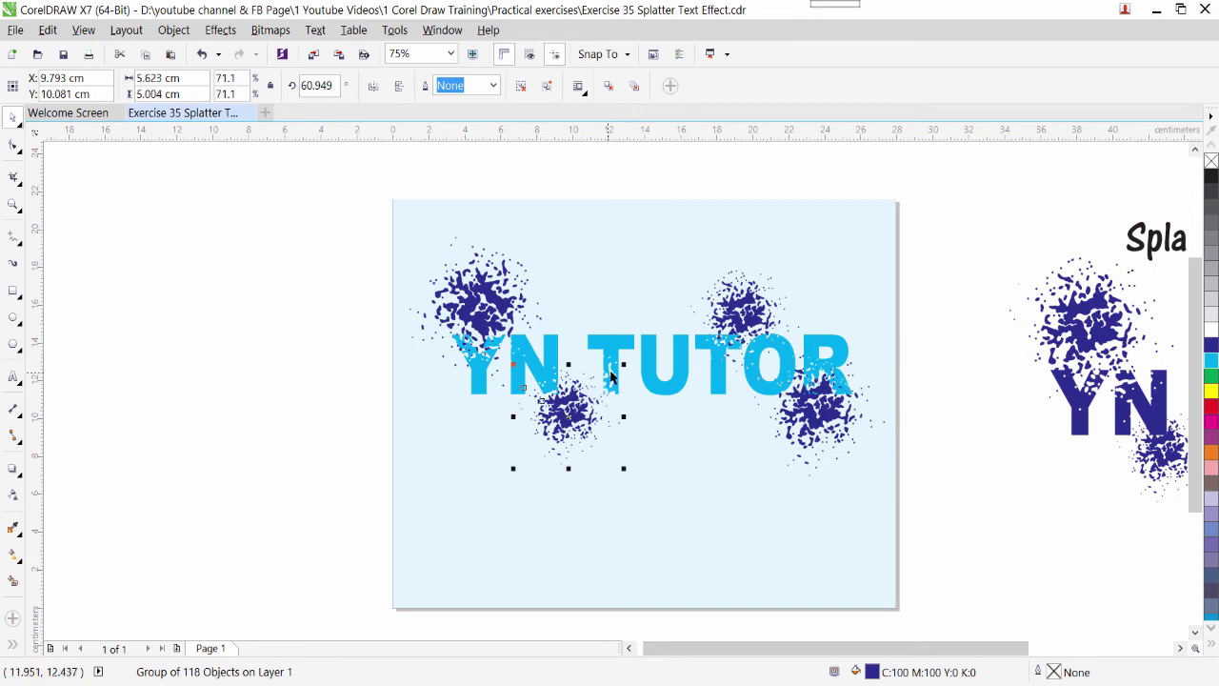
left_click_drag(621, 369, 630, 361)
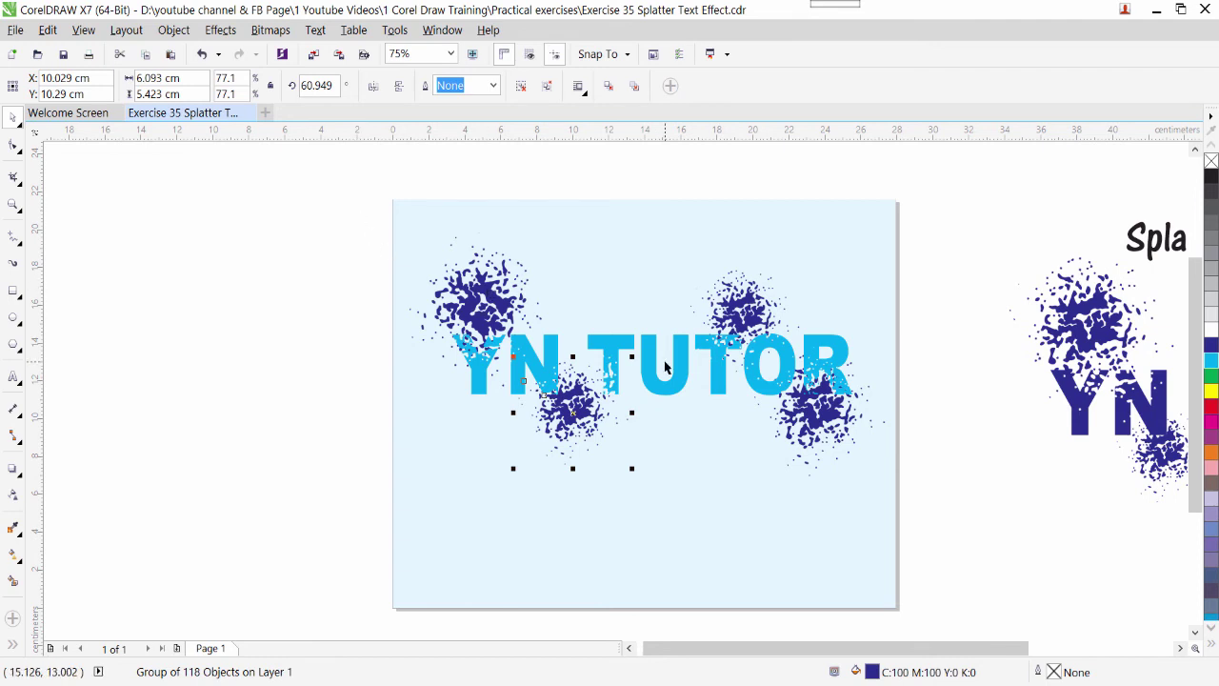
left_click_drag(361, 225, 940, 536)
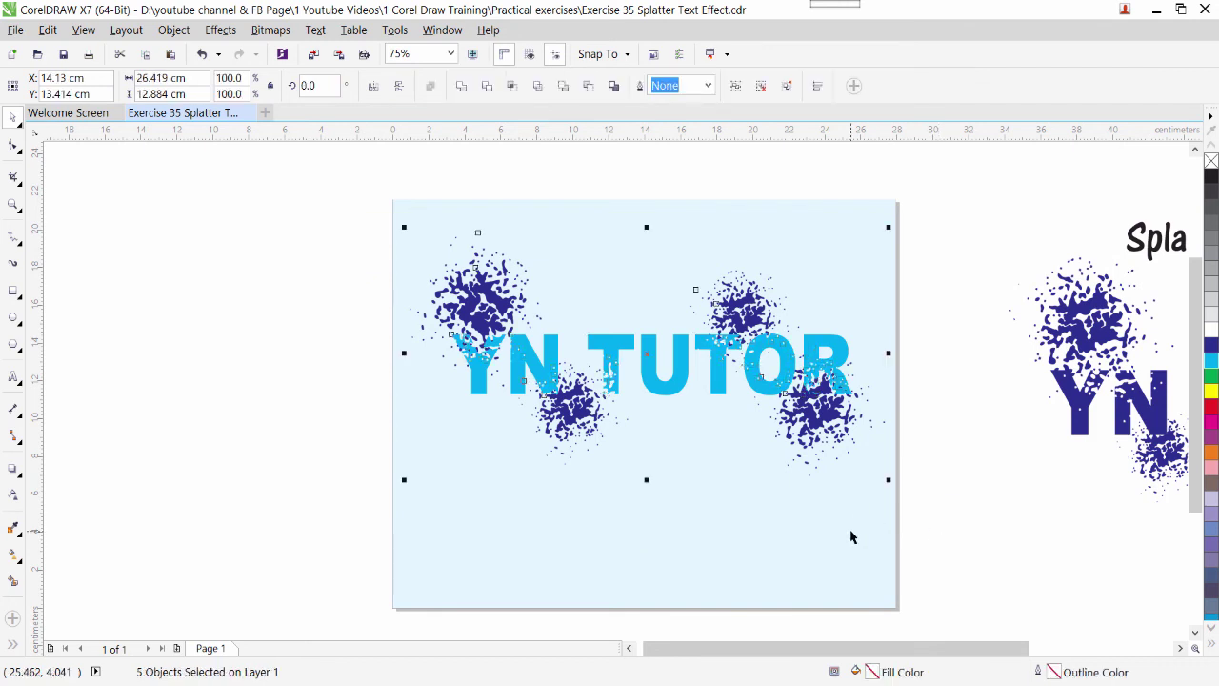
Weld the trimmed text and four splatter clusters into one shape
left_click(463, 88)
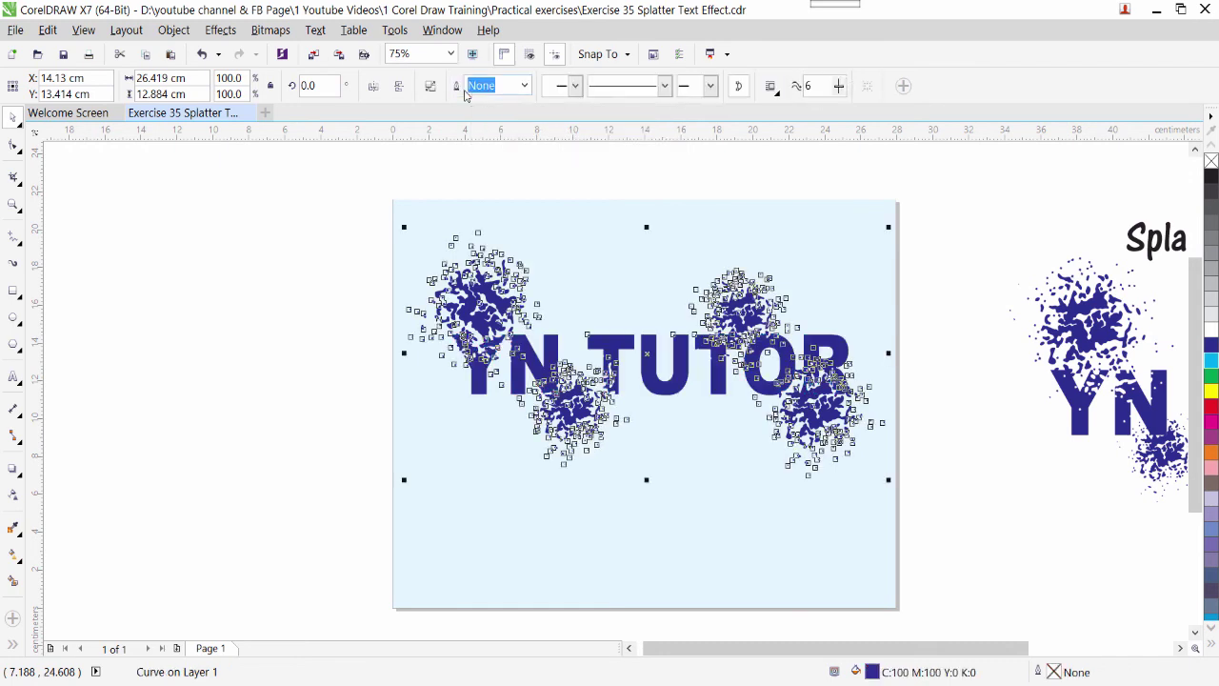
left_click(285, 430)
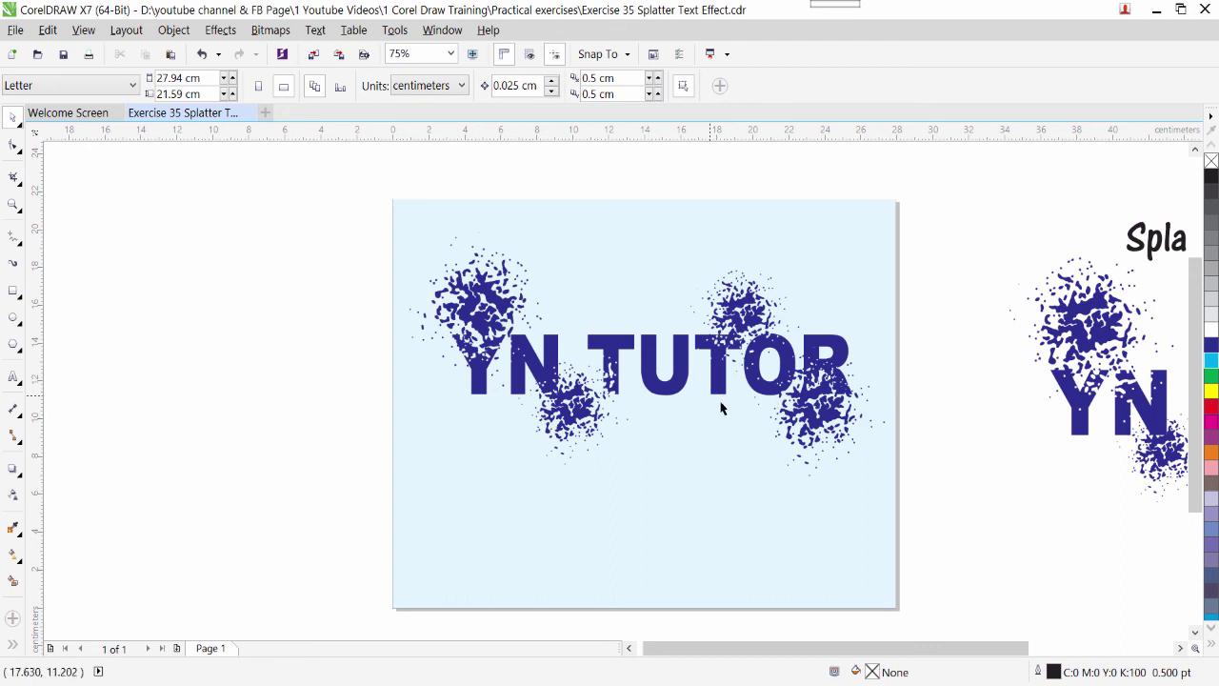
left_click(796, 381)
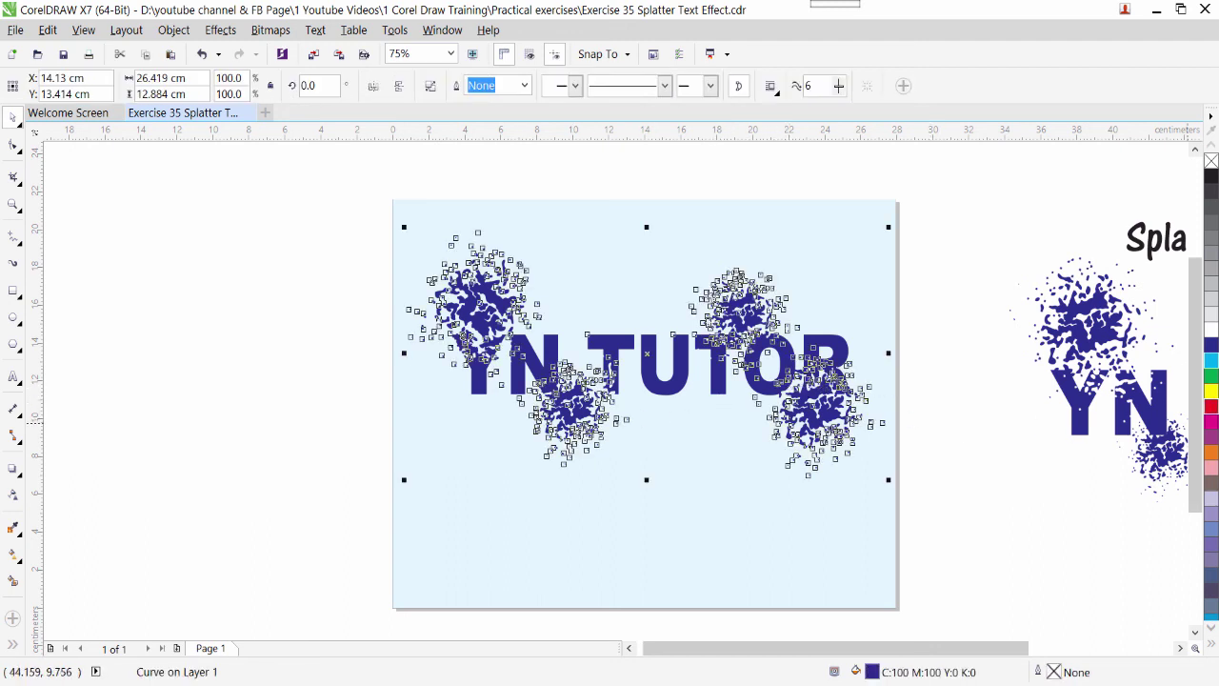
Try red, green, brown-grey and pink fills, then settle on orange (C:0 M:60 Y:100 K:0)
left_click(1212, 408)
left_click(1210, 376)
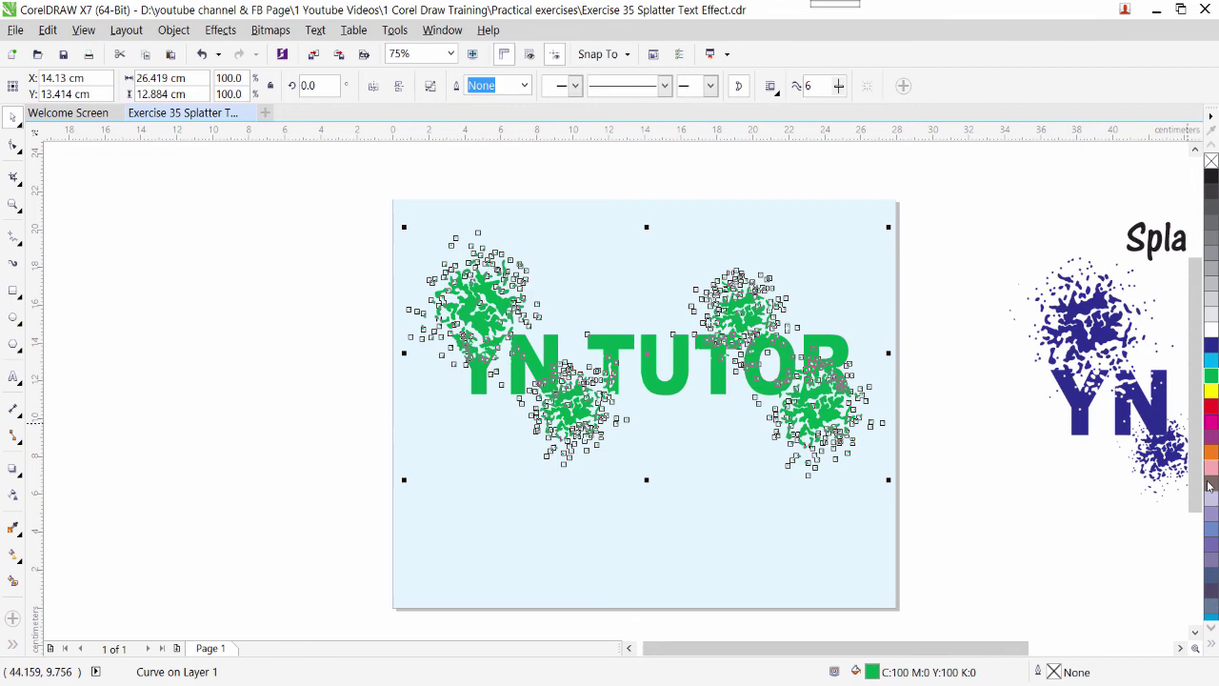
left_click(1212, 482)
left_click(1211, 468)
left_click(1212, 454)
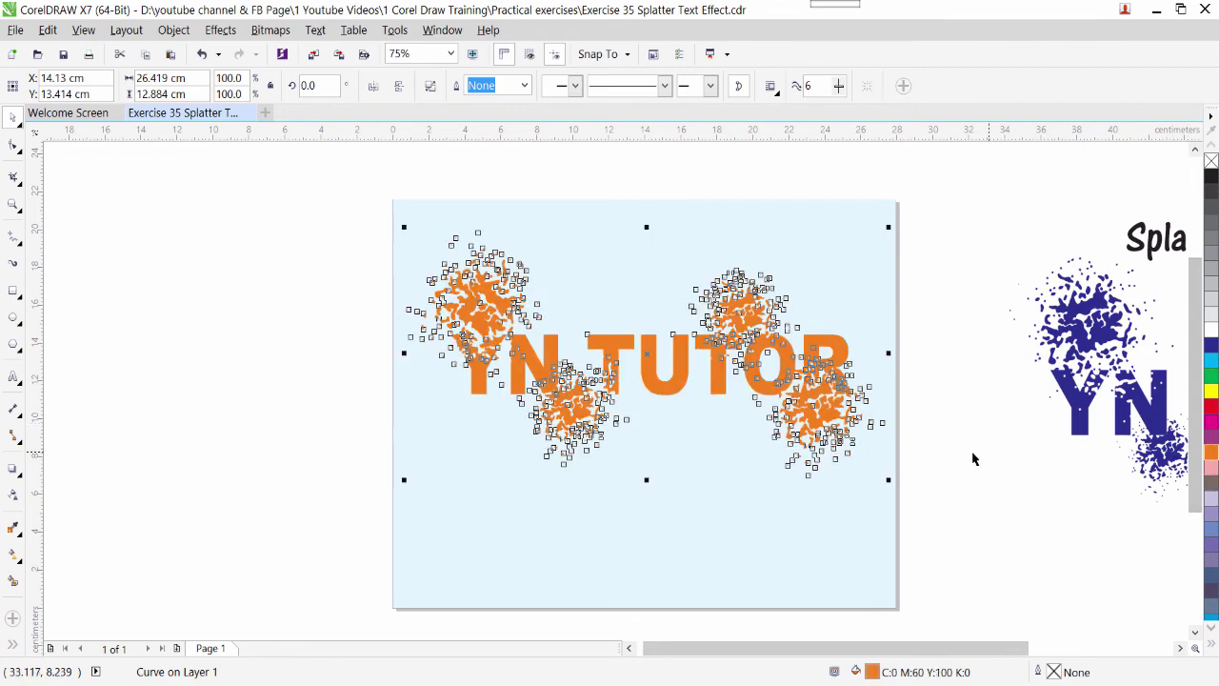
left_click(943, 455)
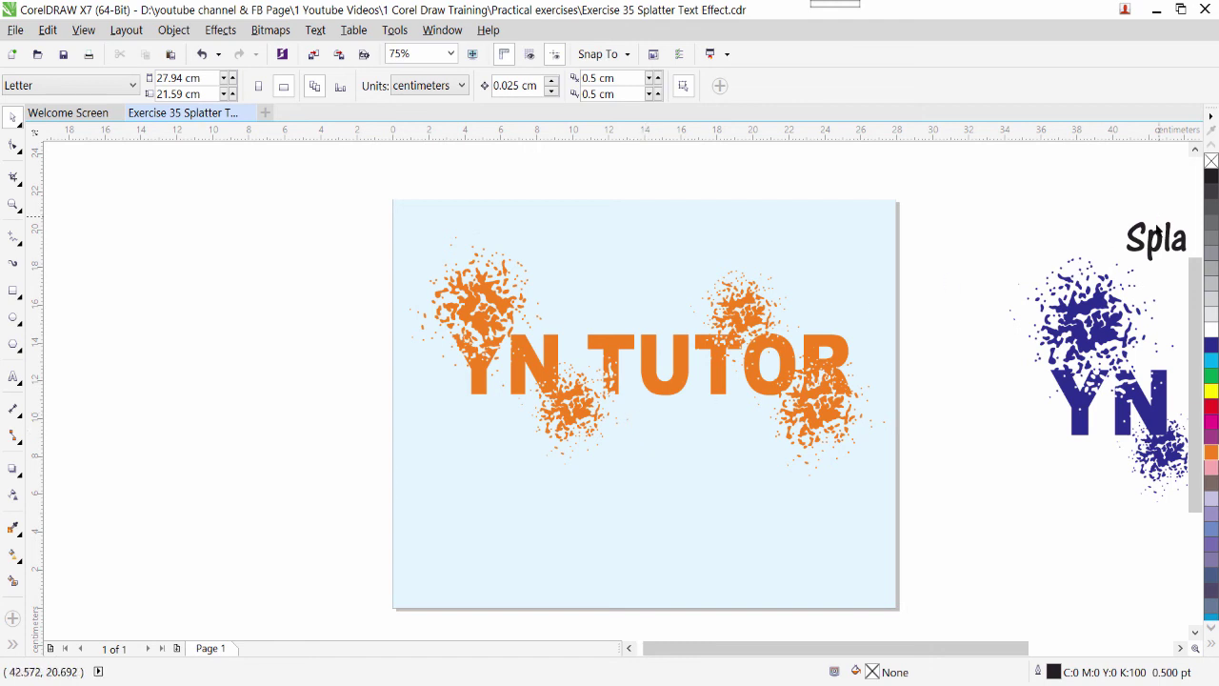
Drag the 'Splatter Paint Black' caption from the pasteboard to the top of the page, above 'YN TUTOR'
left_click_drag(1160, 217, 590, 232)
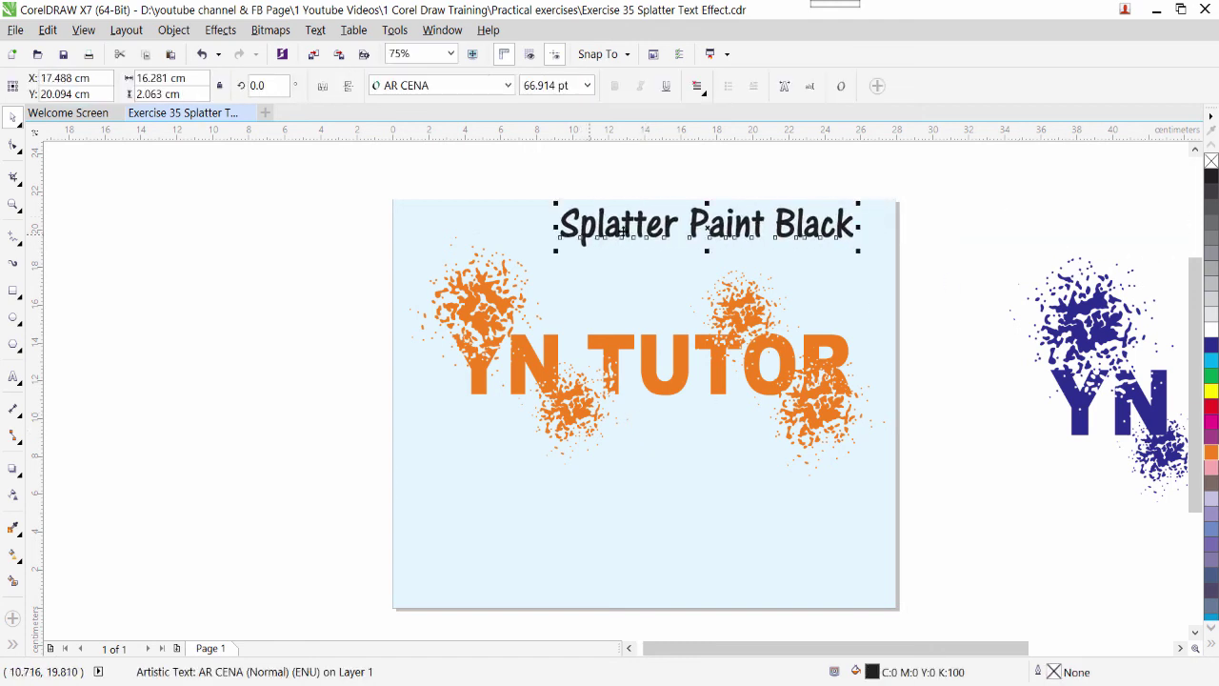